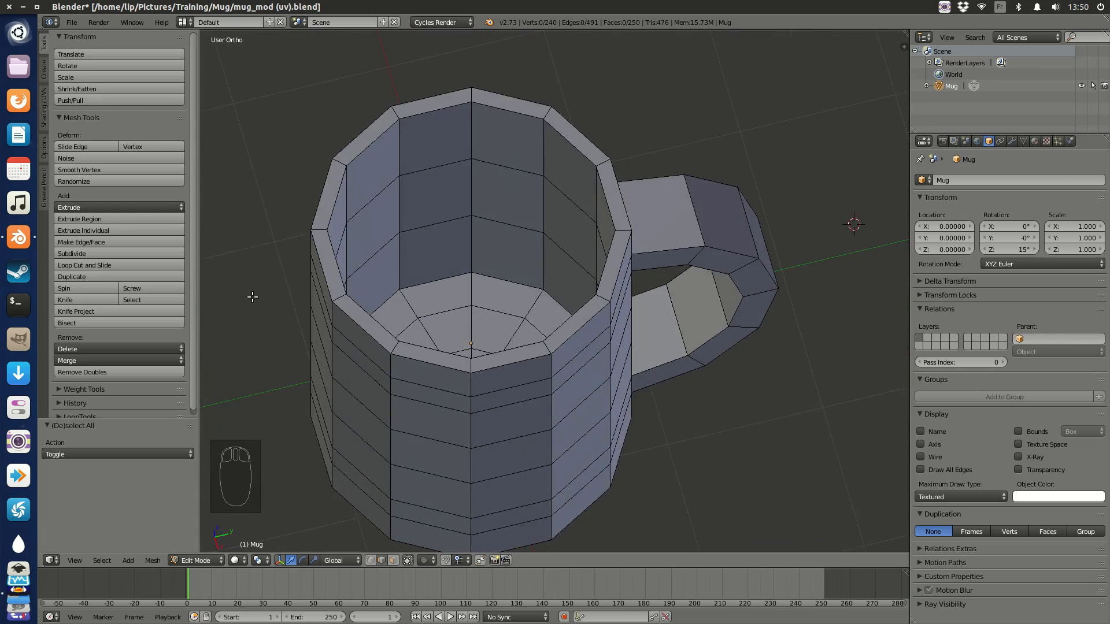
# Reset the 3D cursor to the scene centre and mark the outer bottom edge loop of the mug as a seam.
pyautogui.hotkey('shift', 'c')
pyautogui.moveTo(659, 352); pyautogui.dragTo(446, 281, button='middle')
pyautogui.scroll(2, 646, 270)
pyautogui.scroll(-2, 629, 269)
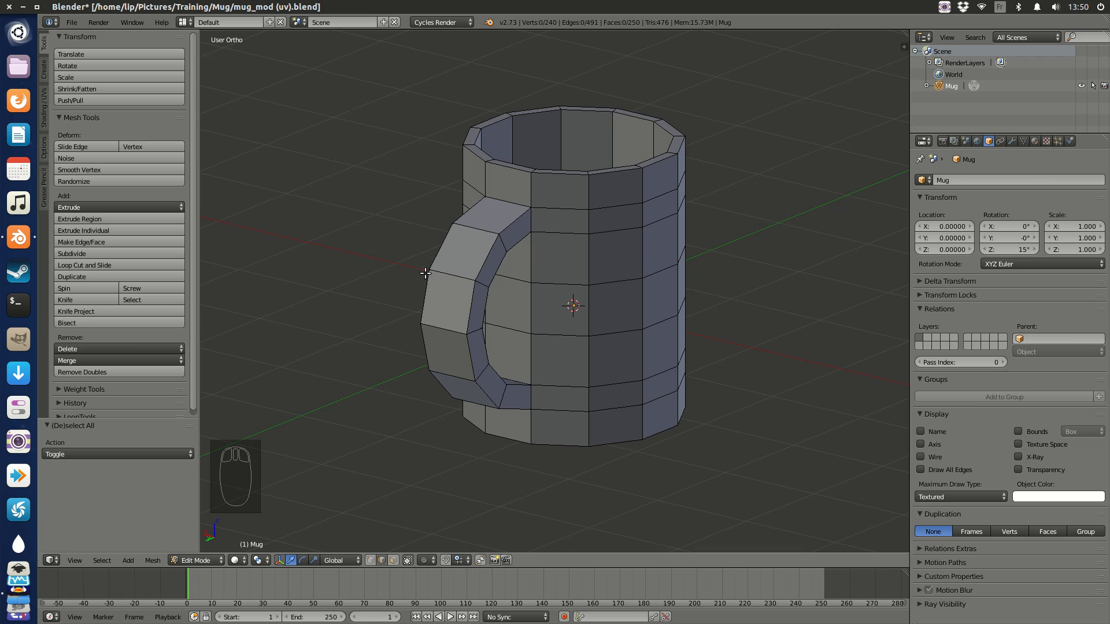
pyautogui.moveTo(436, 268); pyautogui.dragTo(534, 260, button='middle')
pyautogui.keyDown('alt'); pyautogui.rightClick(511, 311); pyautogui.keyUp('alt')
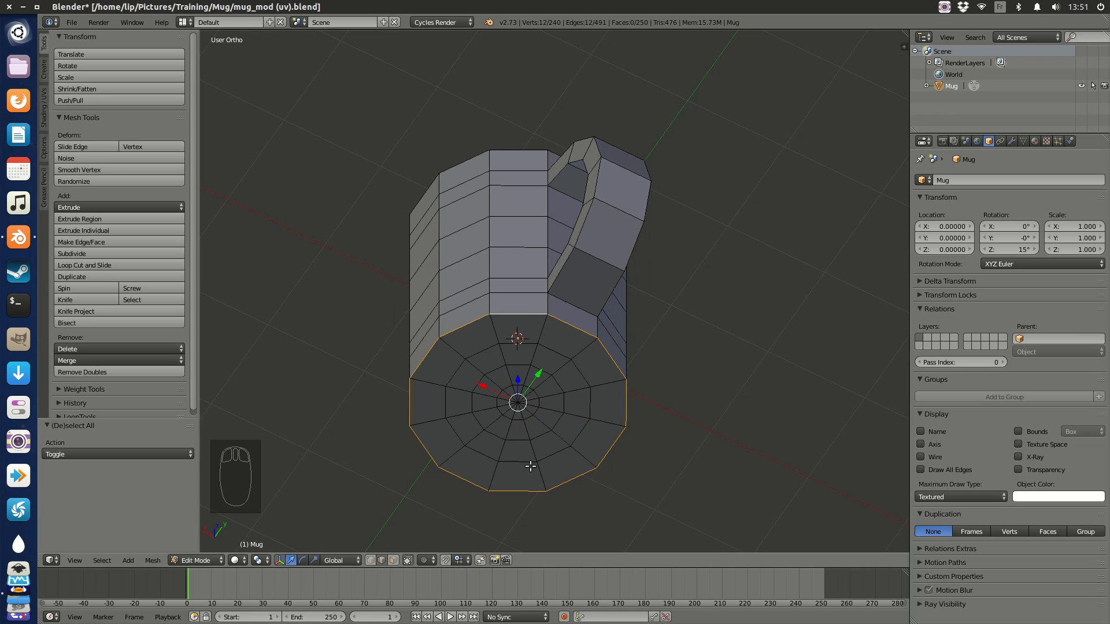
pyautogui.scroll(1, 524, 365)
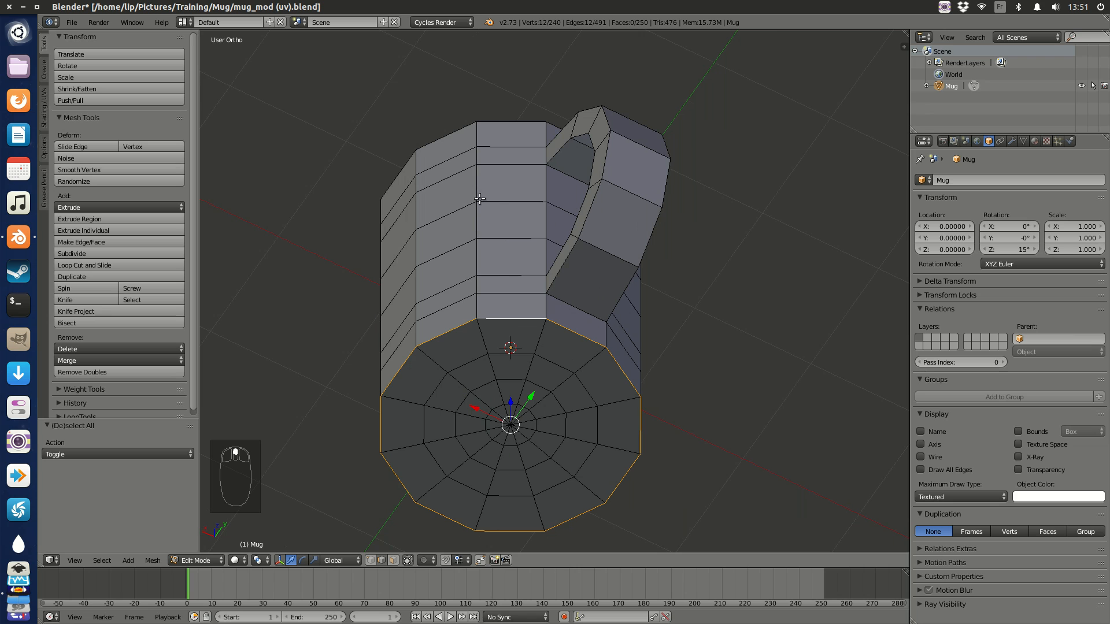
pyautogui.hotkey('ctrl', 'e')
pyautogui.click(480, 163)
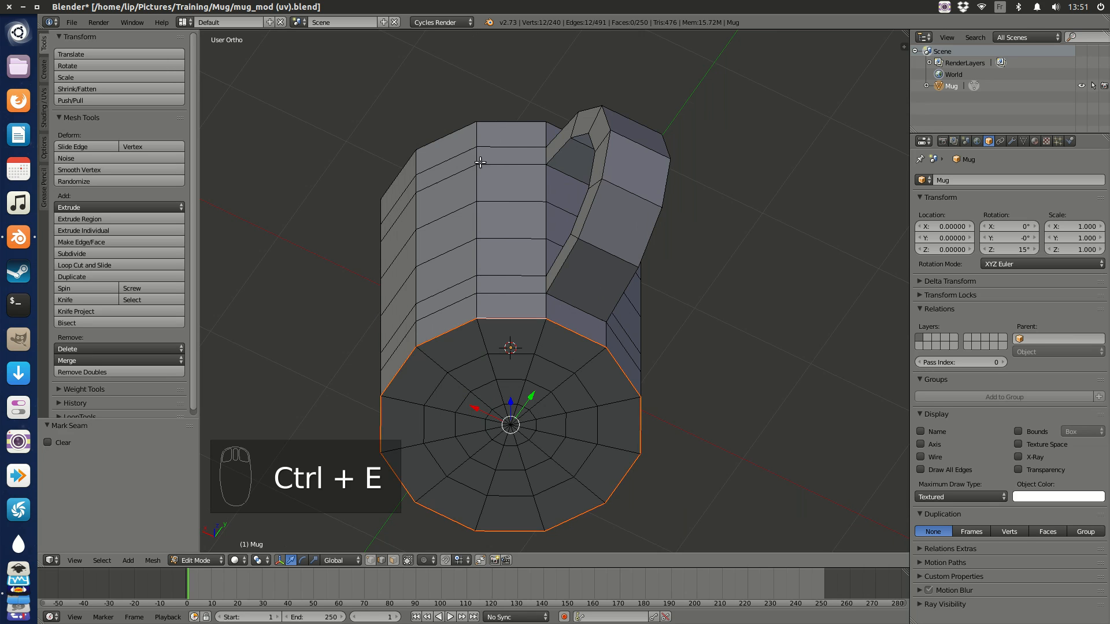
pyautogui.press('a')
pyautogui.moveTo(544, 373); pyautogui.dragTo(636, 404, button='middle')
pyautogui.scroll(2, 560, 229)
pyautogui.scroll(1, 638, 394)
pyautogui.scroll(1, 638, 394)
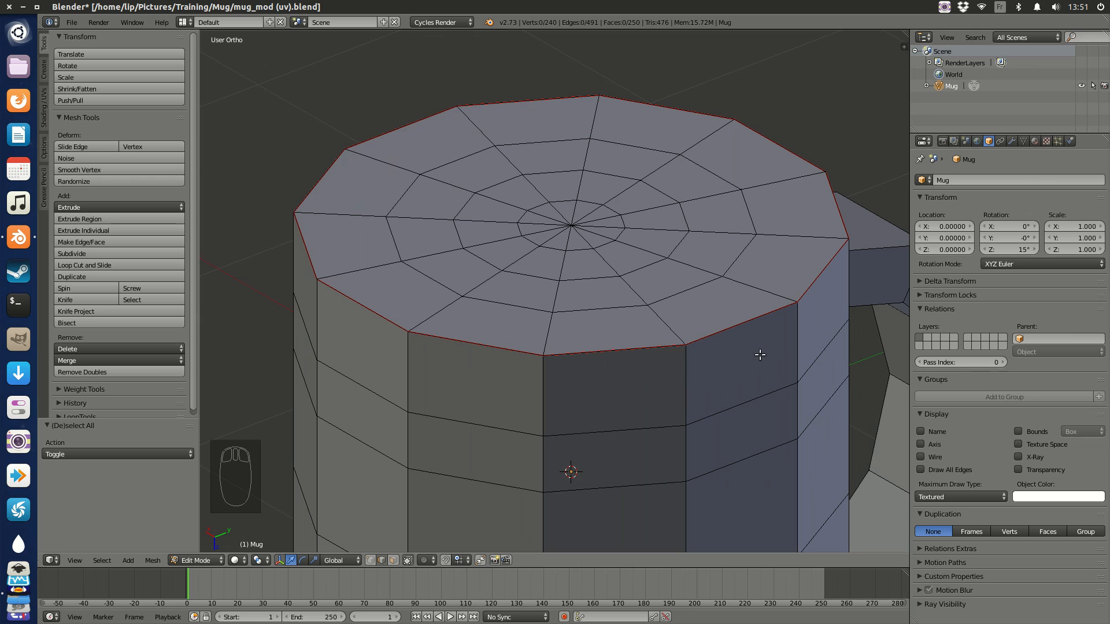
pyautogui.keyDown('shift'); pyautogui.moveTo(692, 246); pyautogui.dragTo(649, 240, button='middle'); pyautogui.keyUp('shift')
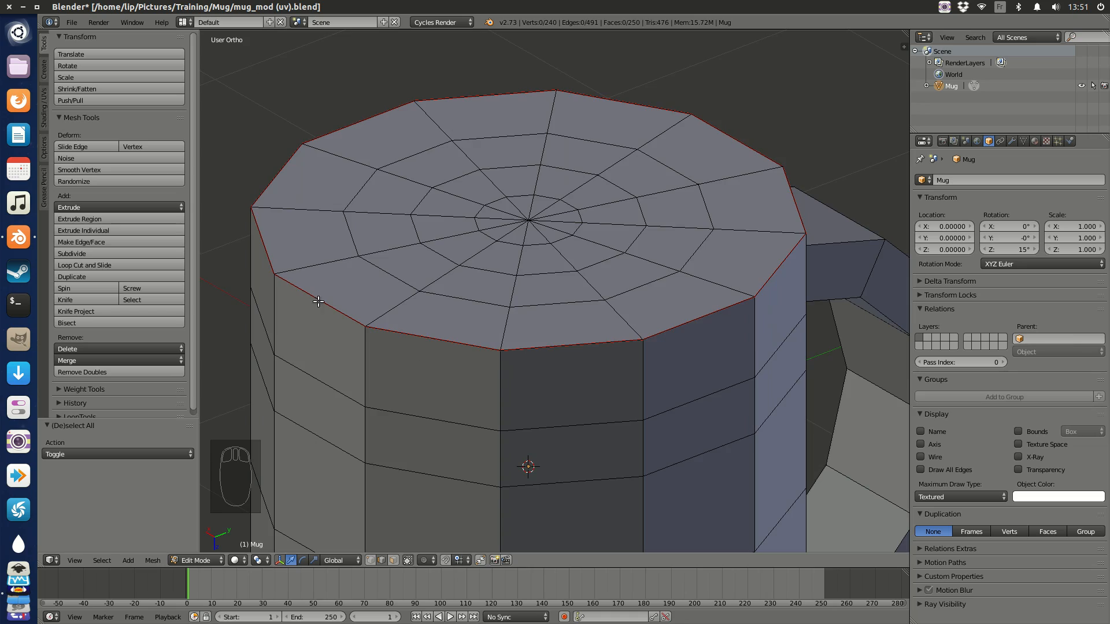
pyautogui.scroll(-6, 316, 301)
pyautogui.moveTo(543, 176); pyautogui.dragTo(509, 311, button='middle')
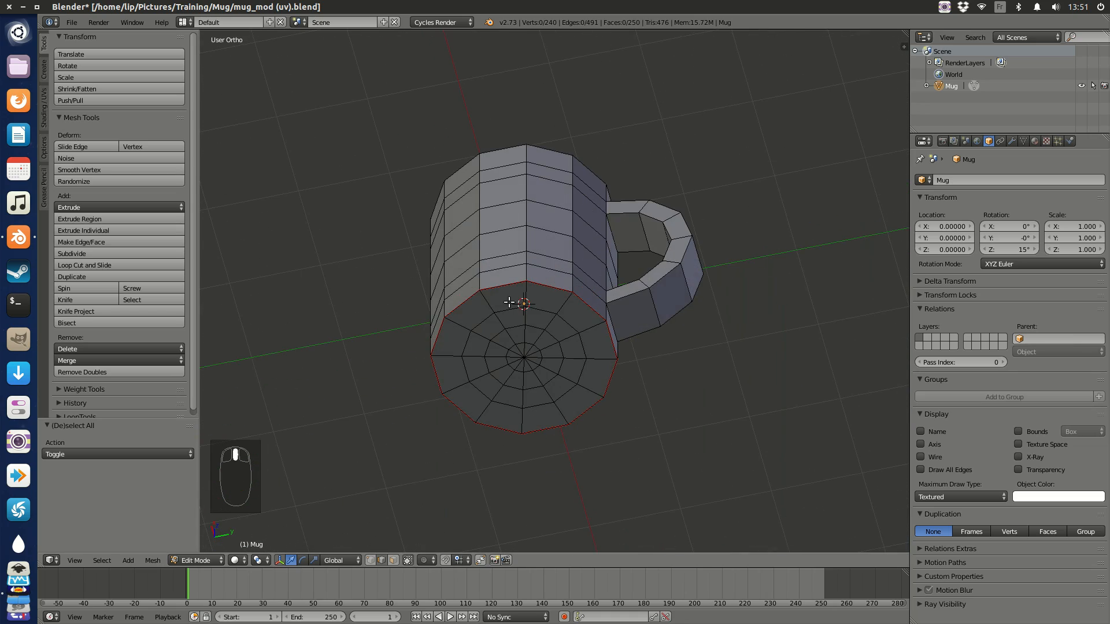
# Mark one vertical line of three edges on the mug's inner wall, from rim to inner floor, as a seam.
pyautogui.moveTo(531, 240); pyautogui.dragTo(584, 195, button='middle')
pyautogui.rightClick(562, 169)
pyautogui.keyDown('shift'); pyautogui.rightClick(564, 213); pyautogui.keyUp('shift')
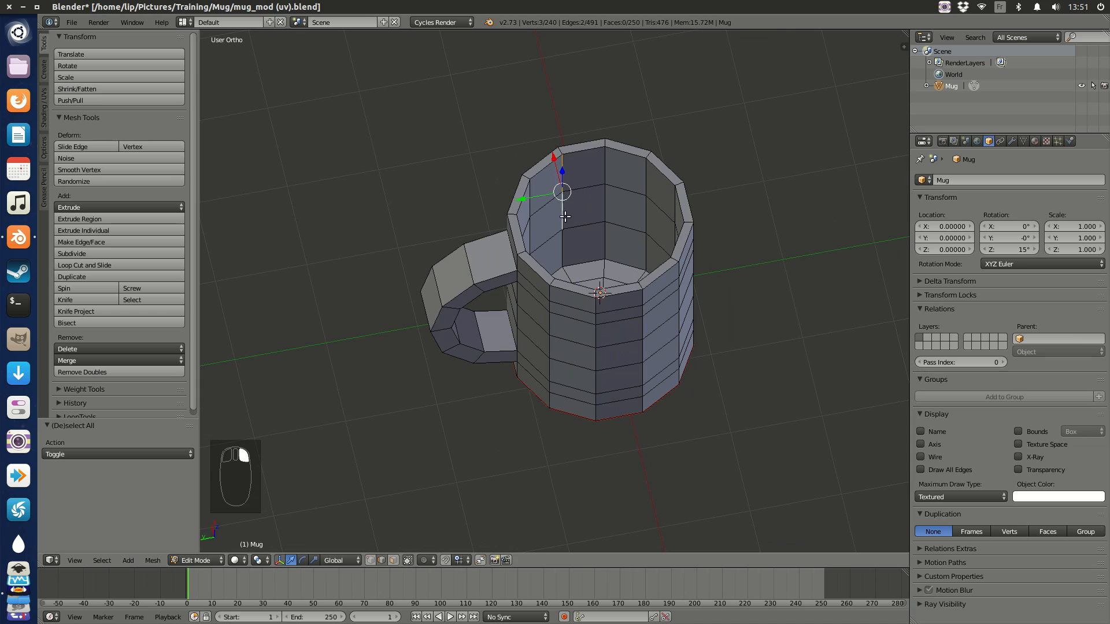
pyautogui.keyDown('shift'); pyautogui.rightClick(564, 255); pyautogui.keyUp('shift')
pyautogui.moveTo(589, 229); pyautogui.dragTo(554, 205, button='middle')
pyautogui.scroll(4, 554, 205)
pyautogui.keyDown('shift'); pyautogui.moveTo(594, 69); pyautogui.dragTo(540, 273, button='middle'); pyautogui.keyUp('shift')
pyautogui.hotkey('ctrl', 'e')
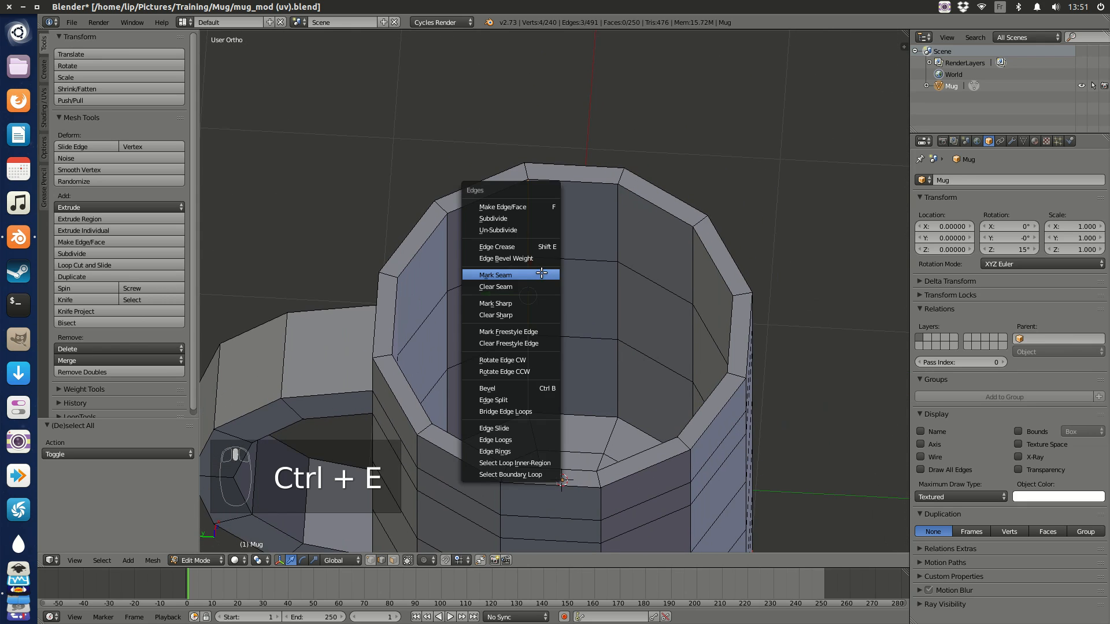
pyautogui.click(543, 270)
pyautogui.press('a')
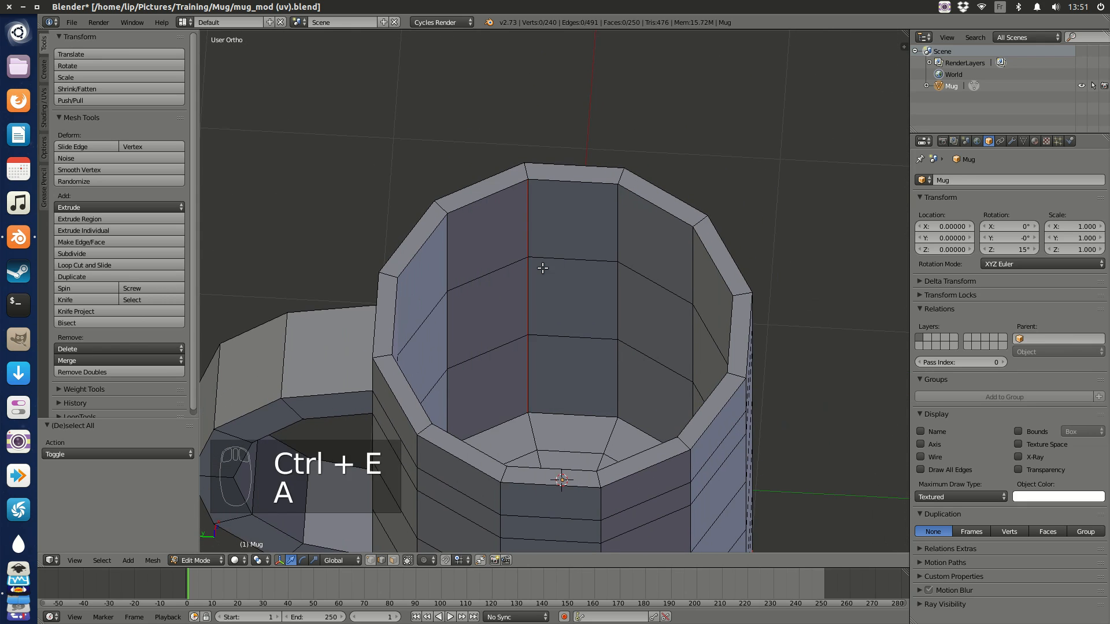
# Mark both the inner and outer edge loops of the mug's top rim as seams.
pyautogui.keyDown('alt'); pyautogui.rightClick(561, 182); pyautogui.keyUp('alt')
pyautogui.moveTo(621, 238); pyautogui.dragTo(570, 212, button='middle')
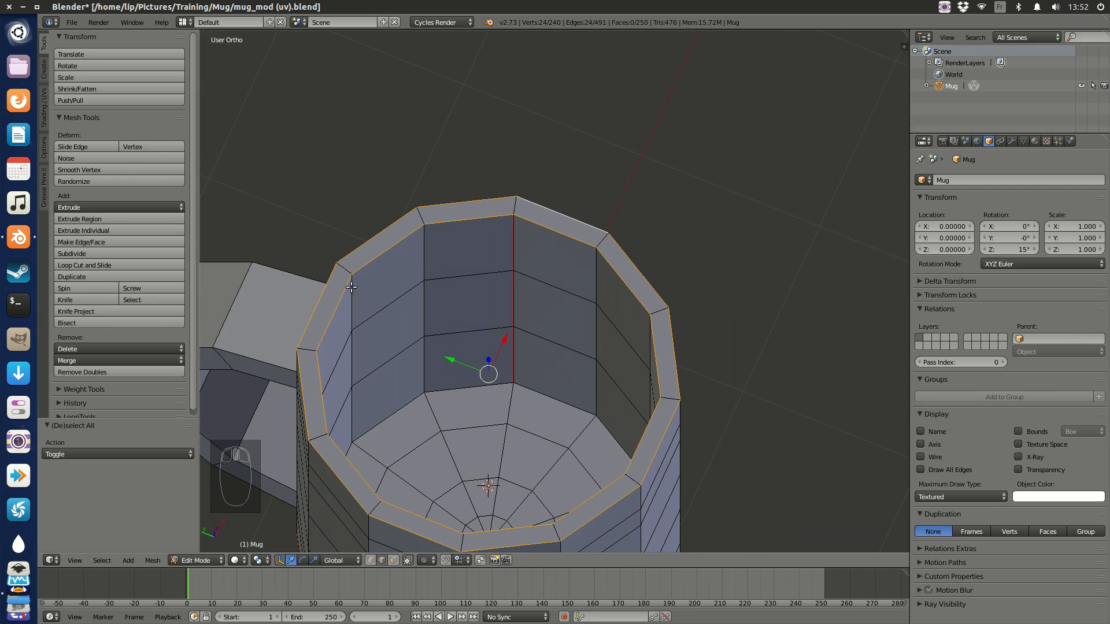
pyautogui.hotkey('ctrl', 'e')
pyautogui.click(472, 253)
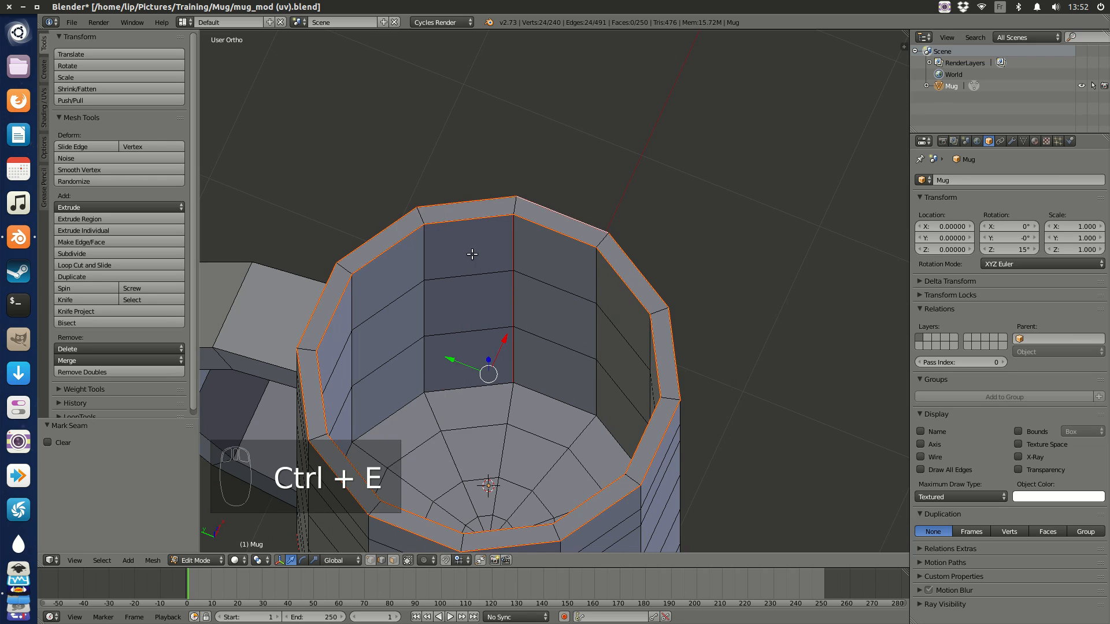
pyautogui.press('a')
# Examine the seams marked on the mug's rim, inner wall and base from several angles.
pyautogui.moveTo(652, 309); pyautogui.dragTo(584, 323, button='middle')
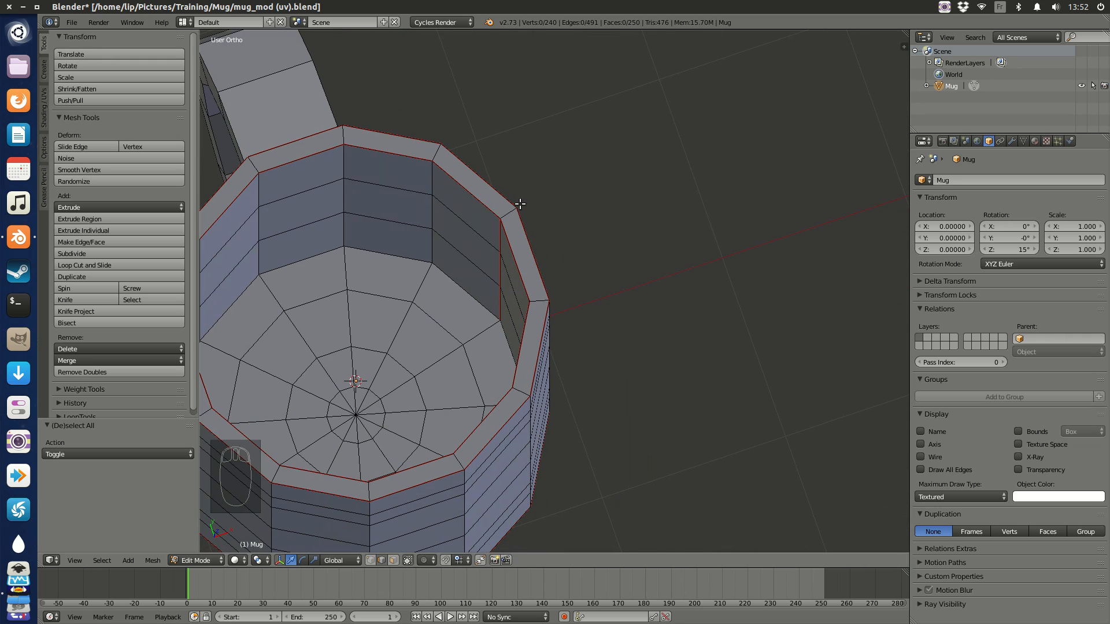
pyautogui.scroll(-2, 582, 327)
pyautogui.scroll(5, 572, 309)
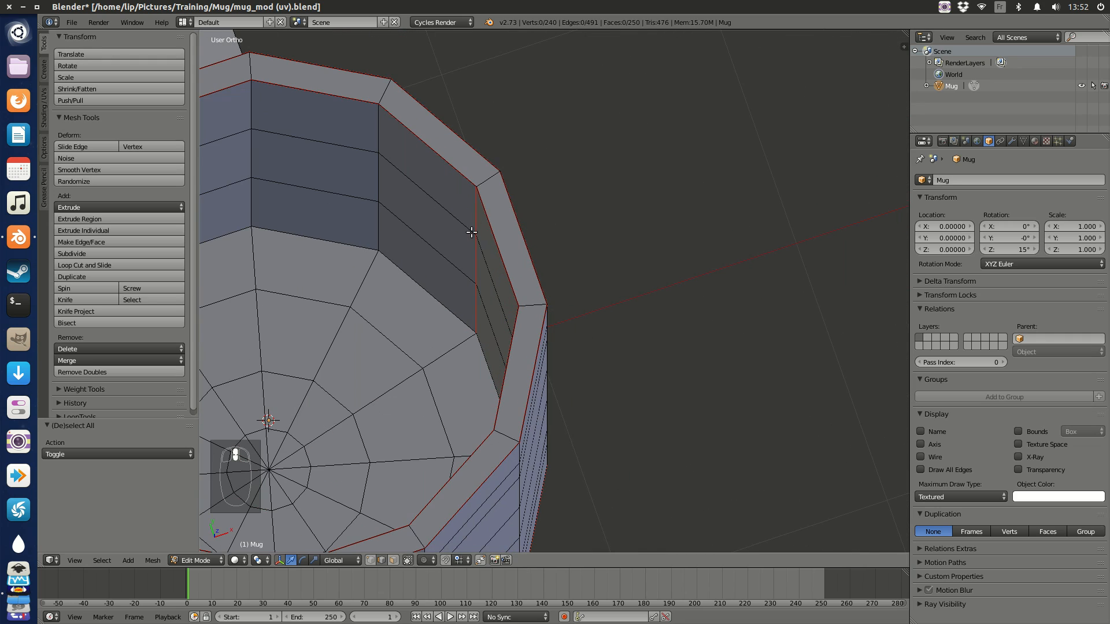
pyautogui.moveTo(531, 325)
pyautogui.mouseDown(button='middle')
pyautogui.moveTo(612, 325)
pyautogui.moveTo(527, 307)
pyautogui.mouseUp(button='middle')
pyautogui.scroll(-5, 528, 306)
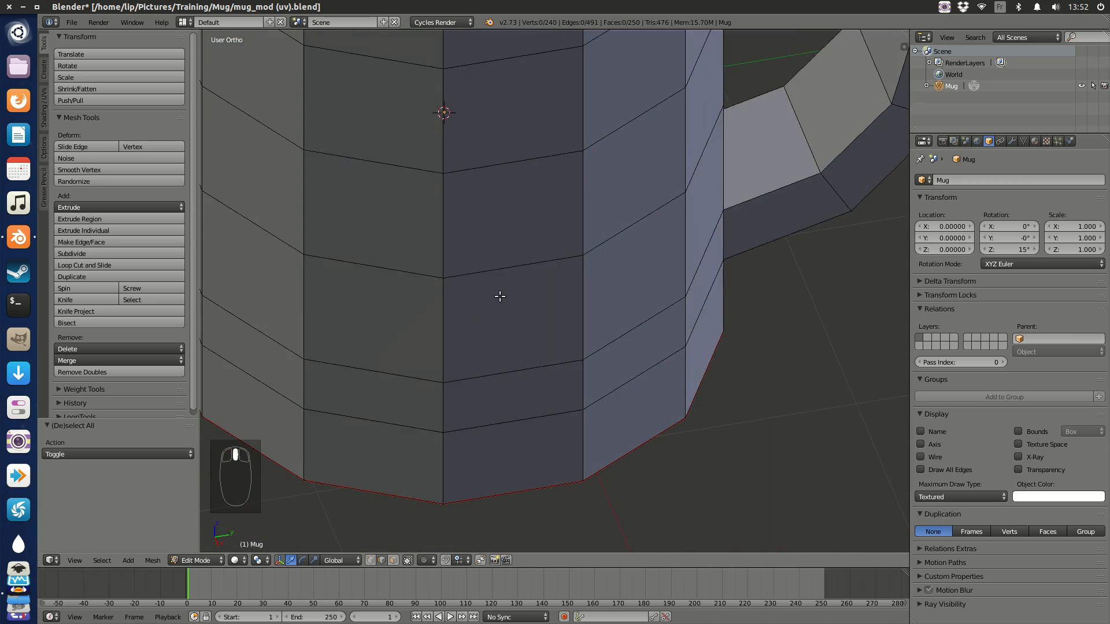
pyautogui.scroll(8, 528, 241)
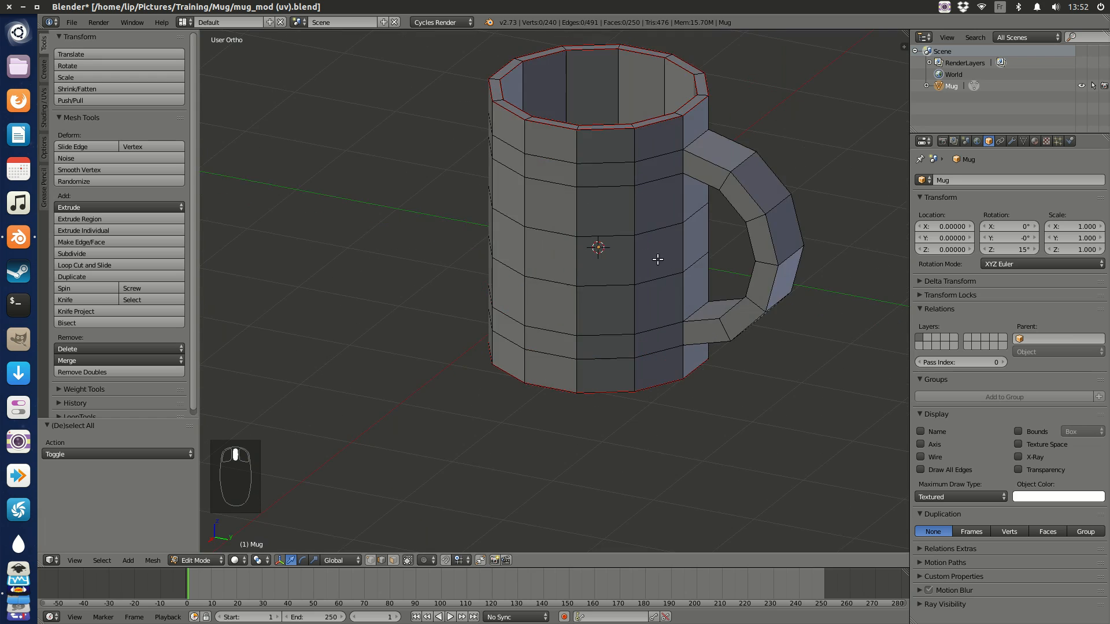
pyautogui.scroll(-3, 578, 289)
pyautogui.scroll(1, 603, 244)
# Mark the edges around the upper and lower joints, where the handle meets the mug body, as seams.
pyautogui.moveTo(609, 234); pyautogui.dragTo(484, 269, button='middle')
pyautogui.moveTo(522, 223); pyautogui.dragTo(558, 218, button='middle')
pyautogui.keyDown('shift'); pyautogui.rightClick(554, 193); pyautogui.keyUp('shift')
pyautogui.moveTo(650, 228)
pyautogui.mouseDown(button='middle')
pyautogui.moveTo(602, 243)
pyautogui.moveTo(669, 278)
pyautogui.moveTo(639, 247)
pyautogui.mouseUp(button='middle')
pyautogui.keyDown('shift'); pyautogui.rightClick(611, 230); pyautogui.keyUp('shift')
pyautogui.moveTo(696, 312); pyautogui.dragTo(697, 331, button='middle')
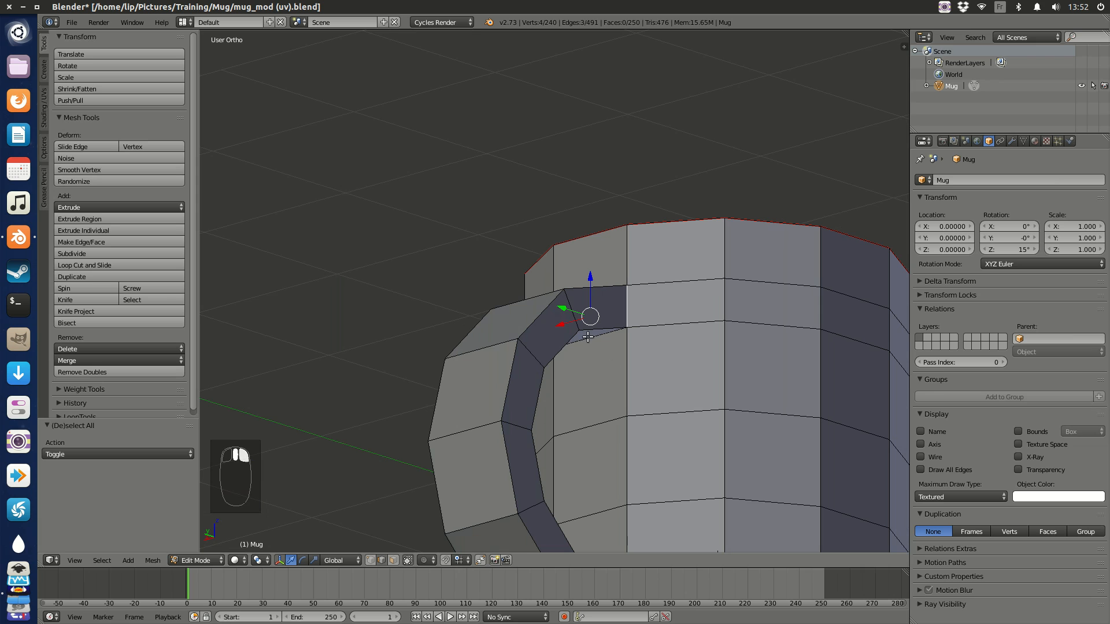
pyautogui.moveTo(638, 425); pyautogui.dragTo(669, 311, button='middle')
pyautogui.keyDown('shift'); pyautogui.rightClick(653, 415); pyautogui.keyUp('shift')
pyautogui.keyDown('shift'); pyautogui.rightClick(679, 470); pyautogui.keyUp('shift')
pyautogui.keyDown('shift'); pyautogui.rightClick(562, 377); pyautogui.keyUp('shift')
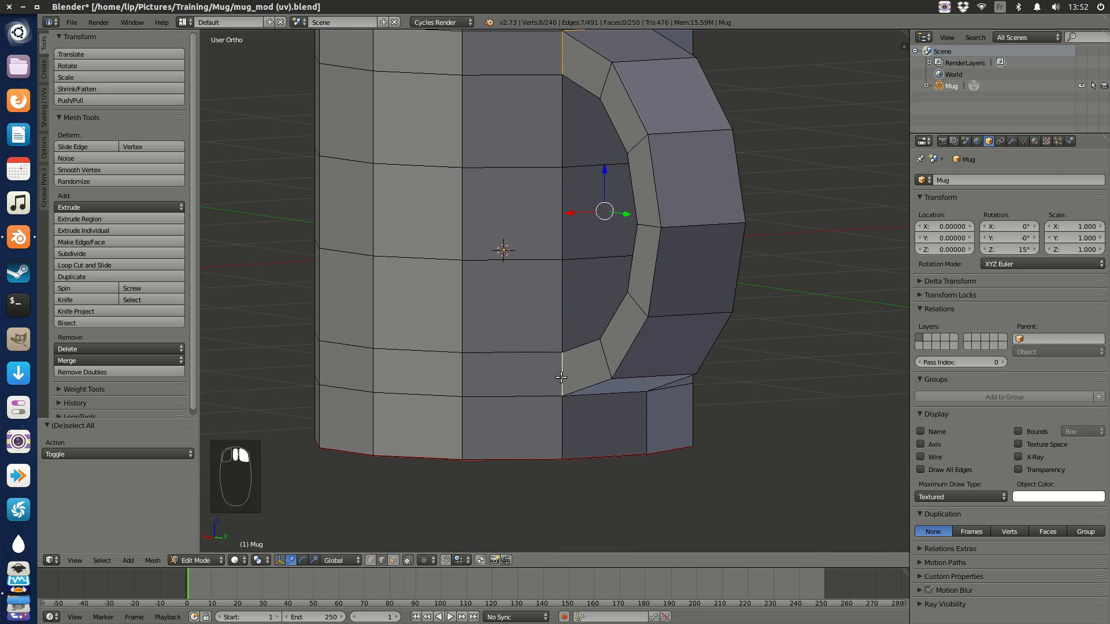
pyautogui.moveTo(699, 423); pyautogui.dragTo(542, 194, button='middle')
pyautogui.hotkey('ctrl', 'e')
pyautogui.click(699, 410)
pyautogui.press('a')
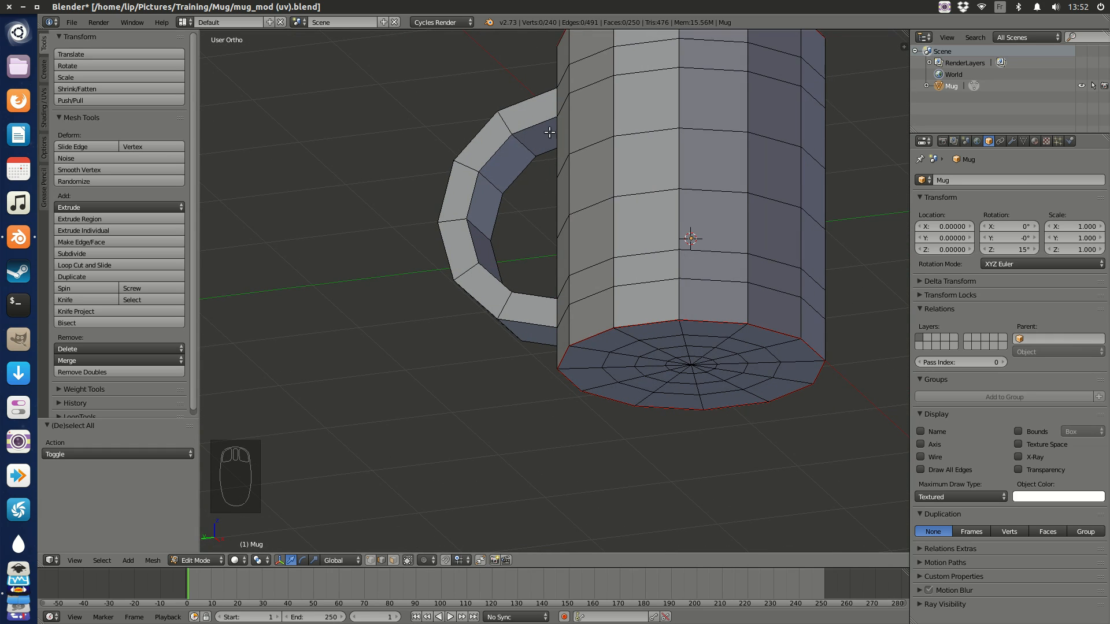
# Add one centred loop cut along the inner faces of the handle.
pyautogui.scroll(1, 557, 204)
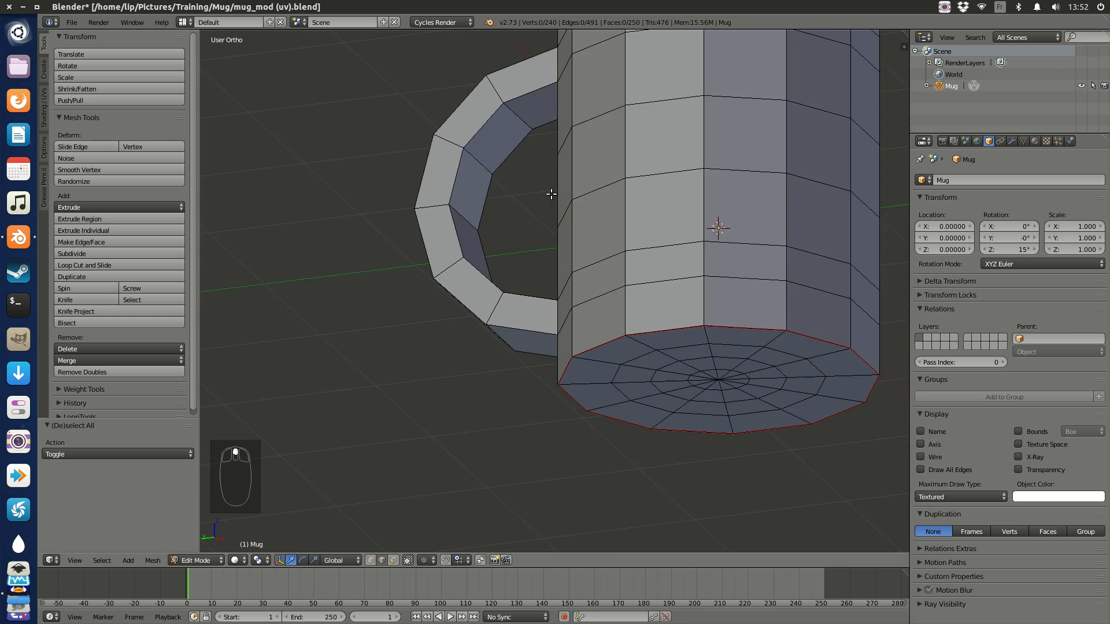
pyautogui.keyDown('shift'); pyautogui.moveTo(556, 202); pyautogui.dragTo(648, 336, button='middle'); pyautogui.keyUp('shift')
pyautogui.hotkey('ctrl', 'r')
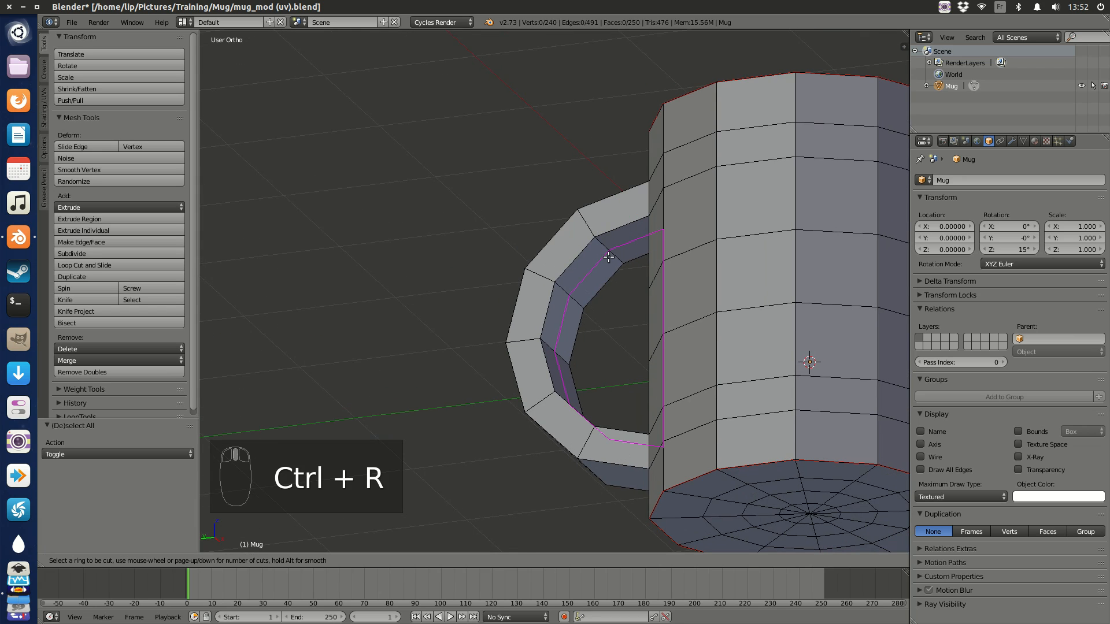
pyautogui.click(606, 254)
pyautogui.rightClick(606, 254)
pyautogui.press('a')
# Mark the centre edges running along the inside of the handle, from joint to joint, as a seam.
pyautogui.moveTo(642, 301); pyautogui.dragTo(560, 334, button='middle')
pyautogui.rightClick(641, 253)
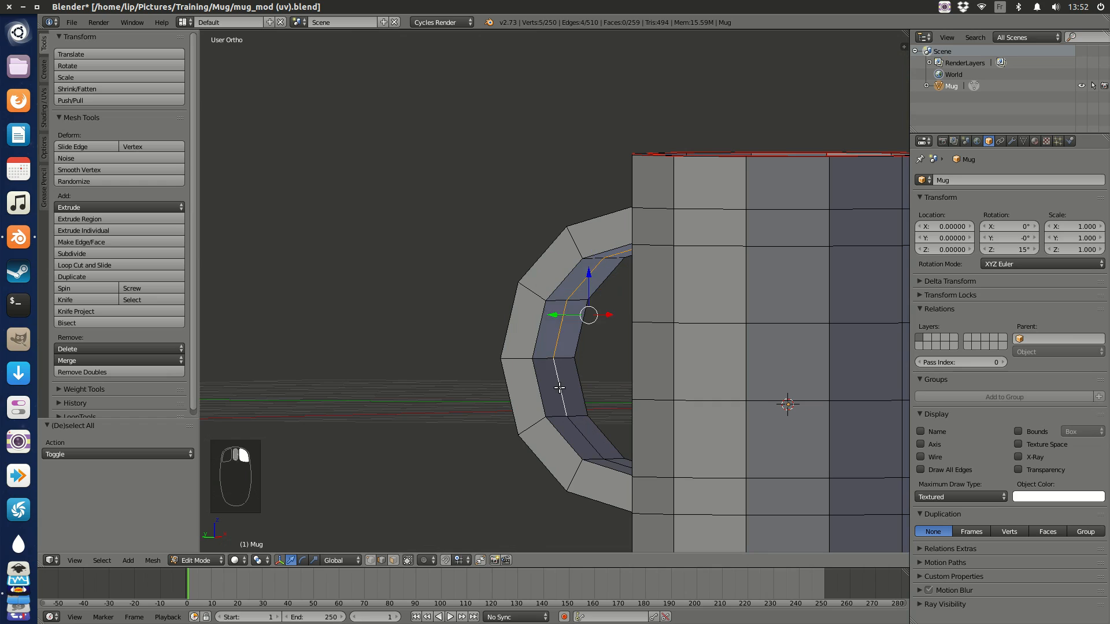
pyautogui.moveTo(596, 453); pyautogui.dragTo(633, 428, button='middle')
pyautogui.hotkey('ctrl', 'e')
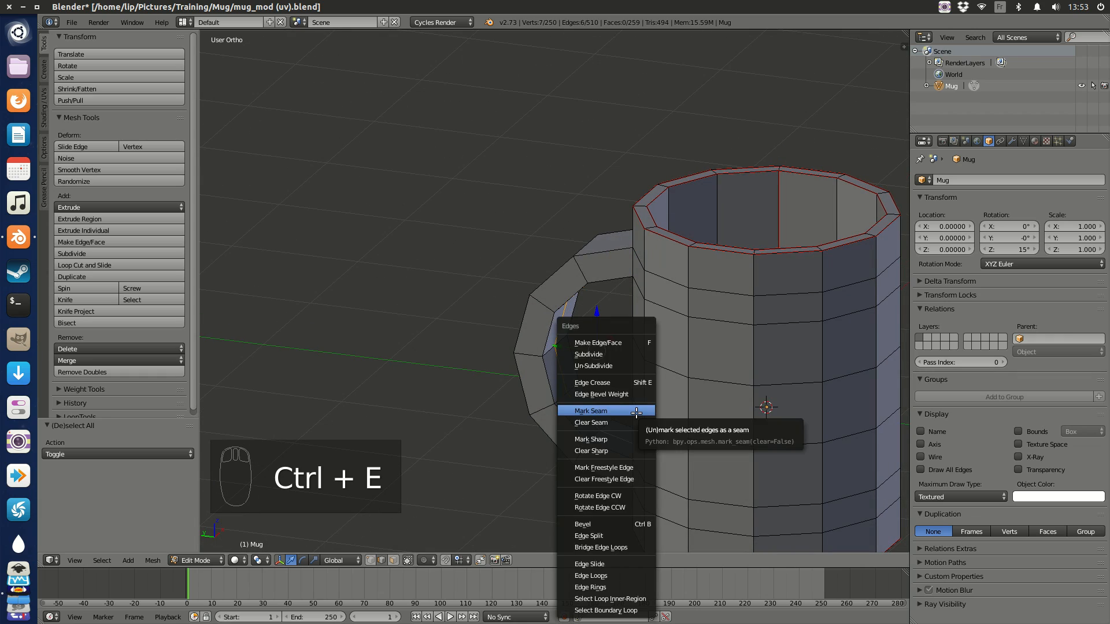
pyautogui.click(636, 414)
pyautogui.press('a')
# Mark the vertical line of edges on the outer wall beside the handle joints, from rim to base, as a seam.
pyautogui.scroll(-5, 636, 413)
pyautogui.moveTo(677, 362)
pyautogui.mouseDown(button='middle')
pyautogui.moveTo(706, 384)
pyautogui.moveTo(852, 380)
pyautogui.moveTo(223, 394)
pyautogui.moveTo(521, 417)
pyautogui.moveTo(887, 506)
pyautogui.moveTo(780, 433)
pyautogui.moveTo(701, 404)
pyautogui.moveTo(684, 346)
pyautogui.moveTo(819, 381)
pyautogui.moveTo(882, 367)
pyautogui.moveTo(736, 384)
pyautogui.moveTo(691, 373)
pyautogui.mouseUp(button='middle')
pyautogui.rightClick(655, 237)
pyautogui.keyDown('shift'); pyautogui.rightClick(651, 269); pyautogui.keyUp('shift')
pyautogui.keyDown('shift'); pyautogui.rightClick(653, 298); pyautogui.keyUp('shift')
pyautogui.keyDown('shift'); pyautogui.rightClick(650, 324); pyautogui.keyUp('shift')
pyautogui.keyDown('shift'); pyautogui.rightClick(648, 355); pyautogui.keyUp('shift')
pyautogui.keyDown('shift'); pyautogui.rightClick(652, 388); pyautogui.keyUp('shift')
pyautogui.keyDown('shift'); pyautogui.rightClick(651, 407); pyautogui.keyUp('shift')
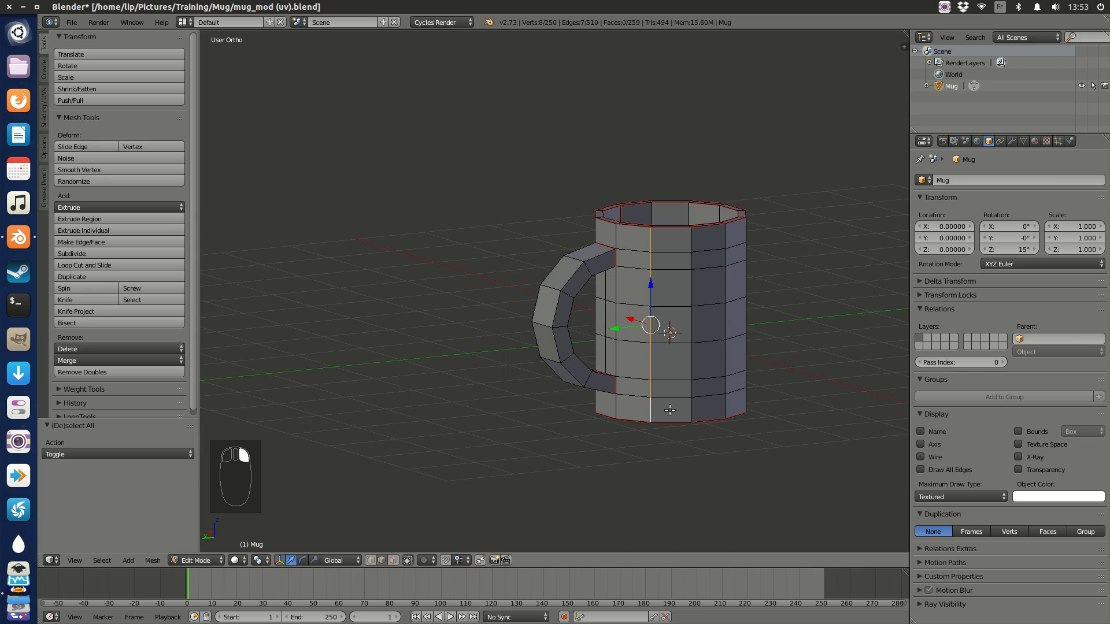
pyautogui.scroll(3, 694, 384)
pyautogui.moveTo(678, 376); pyautogui.dragTo(740, 333, button='middle')
pyautogui.hotkey('ctrl', 'e')
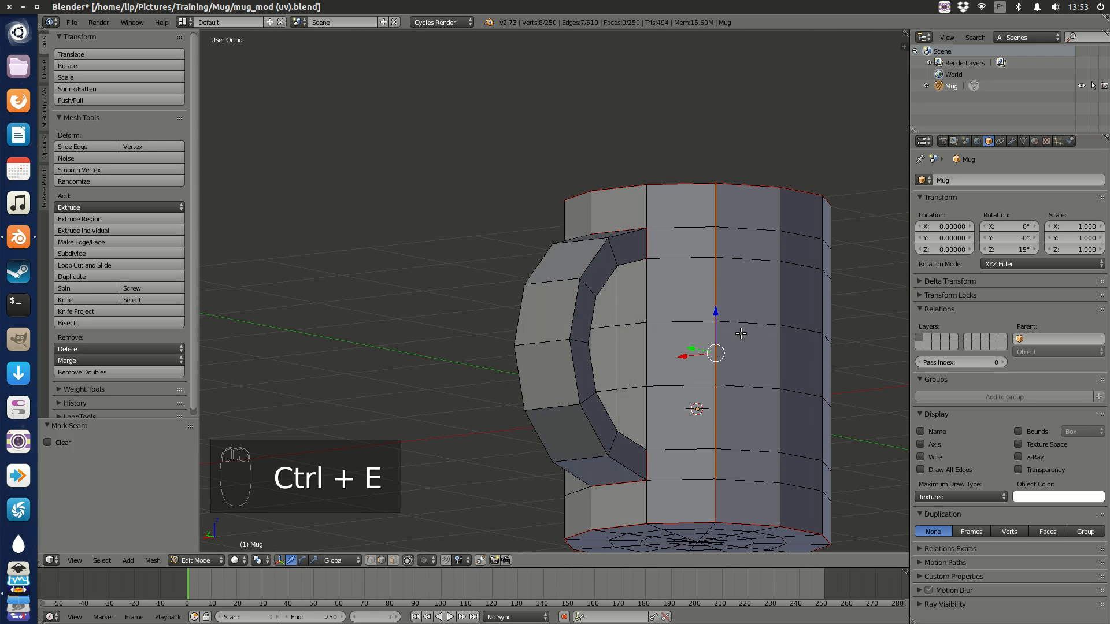
pyautogui.click(741, 334)
pyautogui.press('a')
# Mark the edge loop where the mug's inner wall meets its inner floor as a seam.
pyautogui.scroll(-3, 696, 409)
pyautogui.moveTo(696, 409); pyautogui.dragTo(680, 380, button='middle')
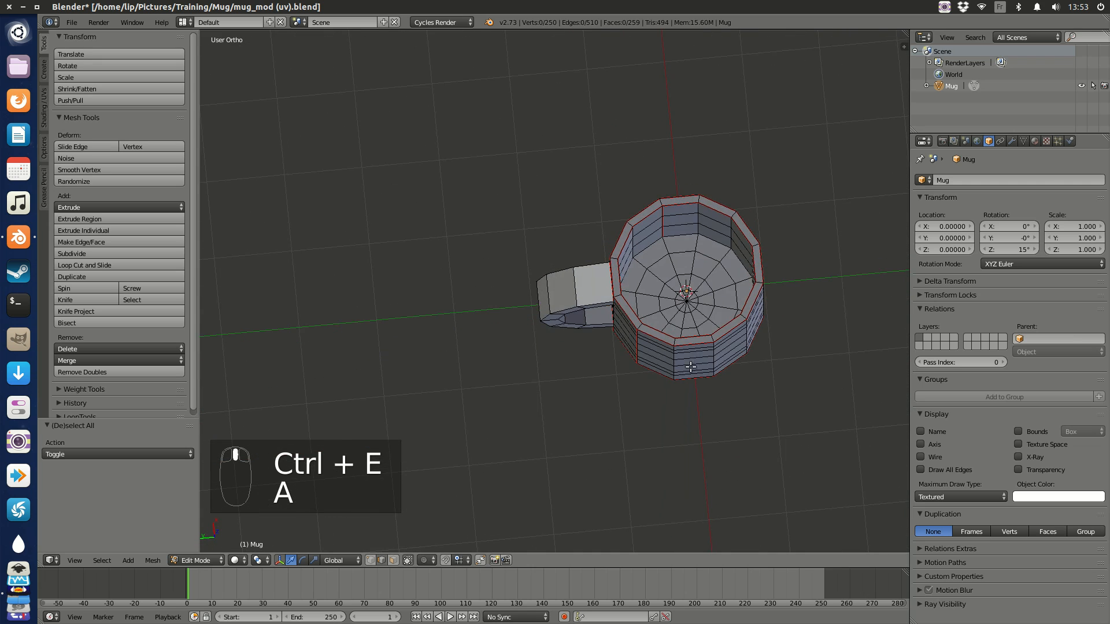
pyautogui.scroll(3, 708, 330)
pyautogui.keyDown('shift'); pyautogui.moveTo(756, 250); pyautogui.dragTo(537, 285, button='middle'); pyautogui.keyUp('shift')
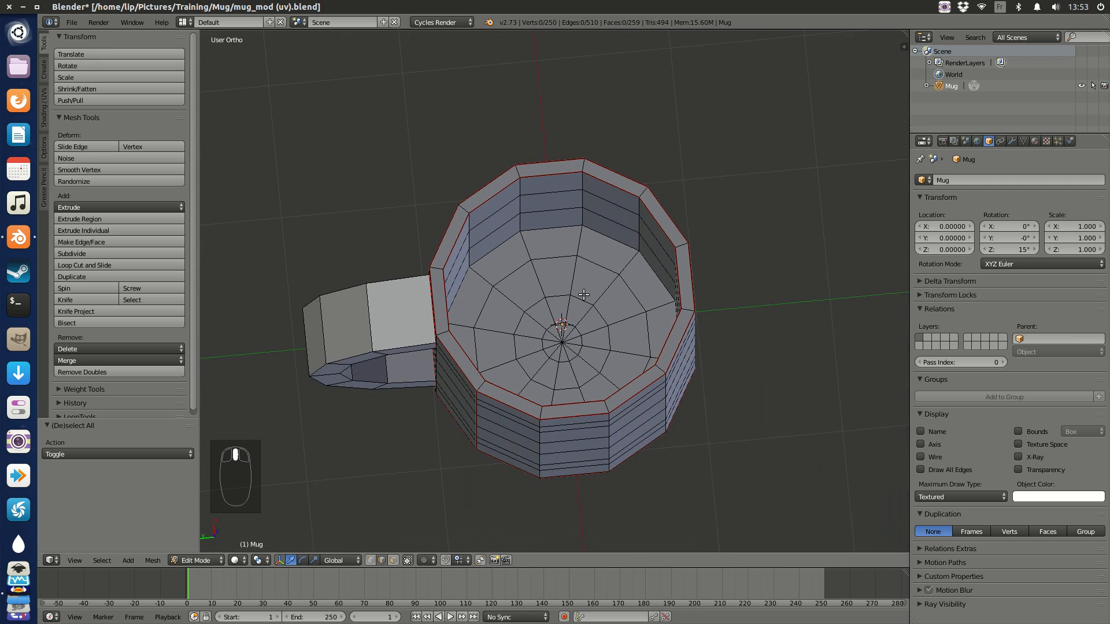
pyautogui.scroll(2, 583, 295)
pyautogui.keyDown('alt'); pyautogui.rightClick(473, 229); pyautogui.keyUp('alt')
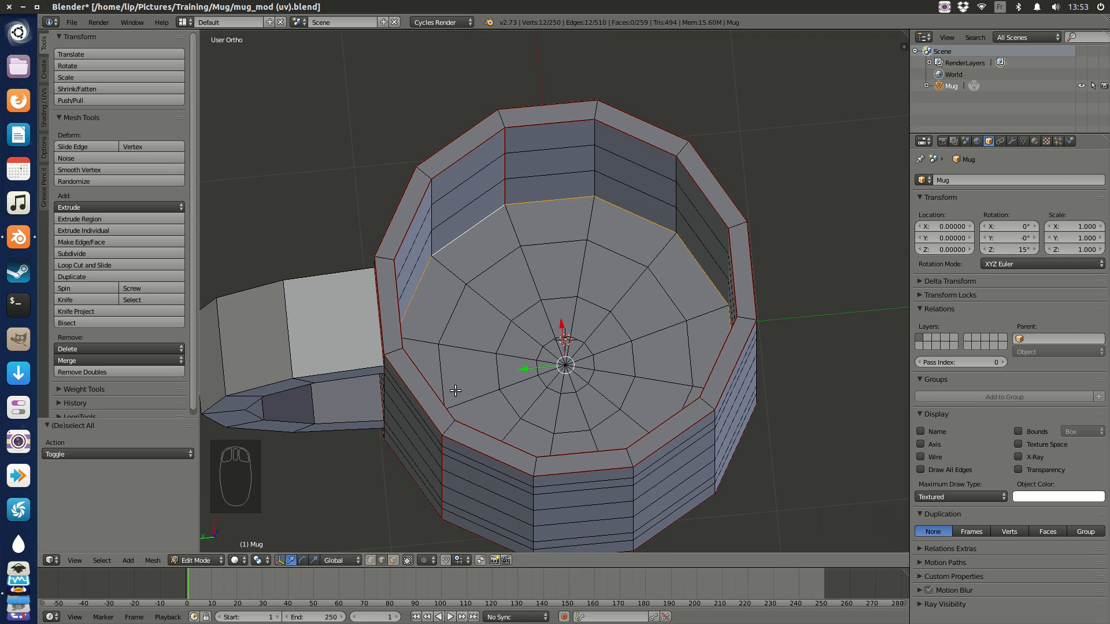
pyautogui.hotkey('ctrl', 'e')
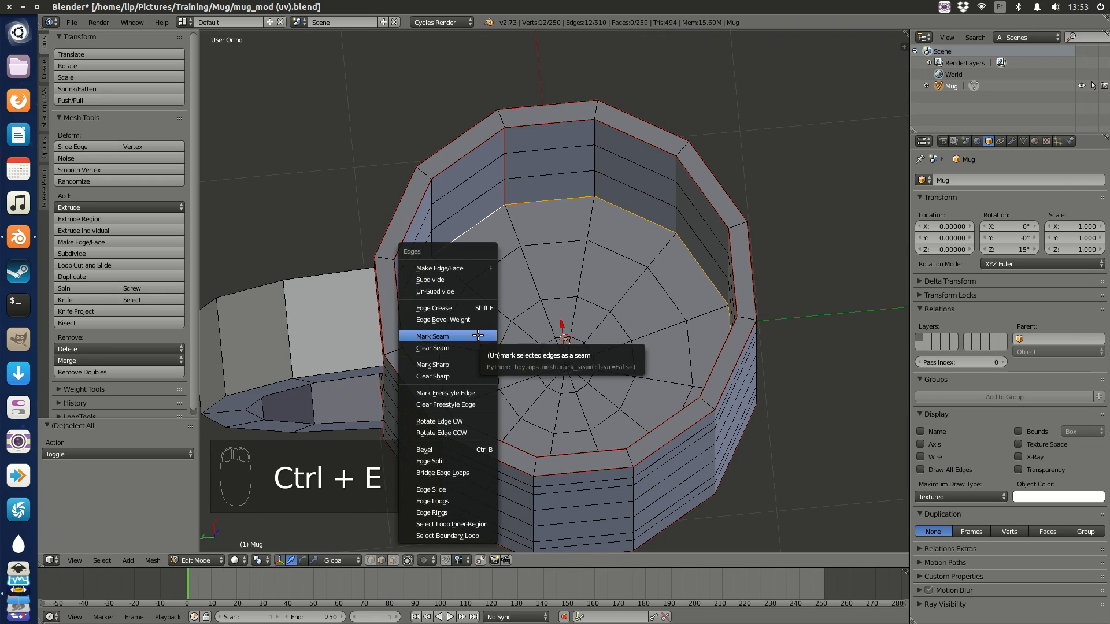
pyautogui.click(477, 335)
pyautogui.press('a')
# Show the mug in wireframe shading to check its seams and switch to the UV Editing screen layout.
pyautogui.scroll(-3, 498, 328)
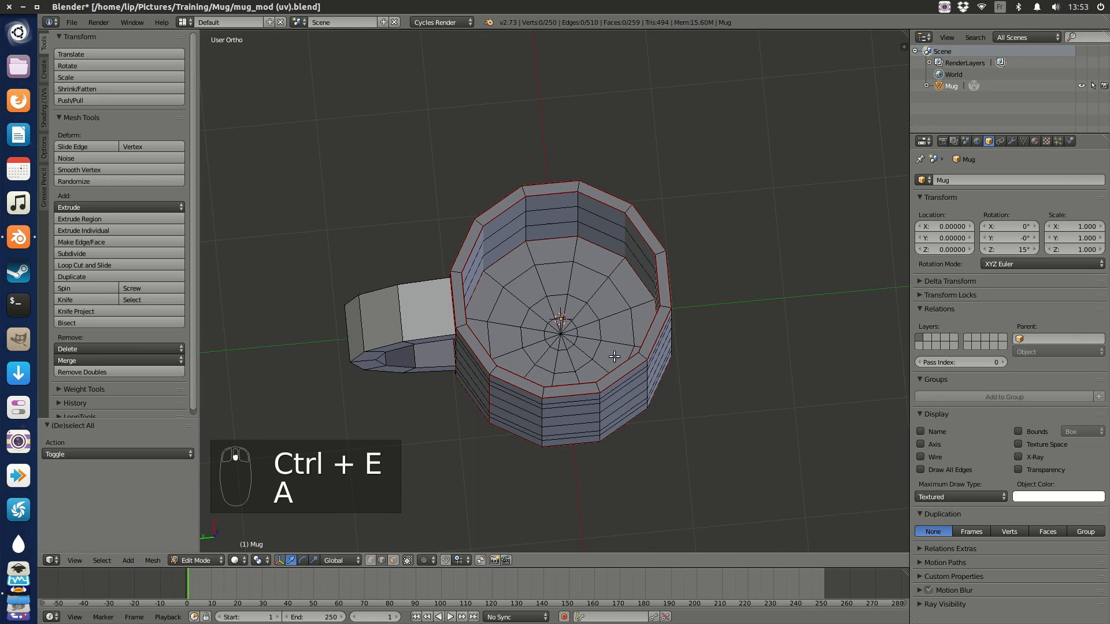
pyautogui.press('z')
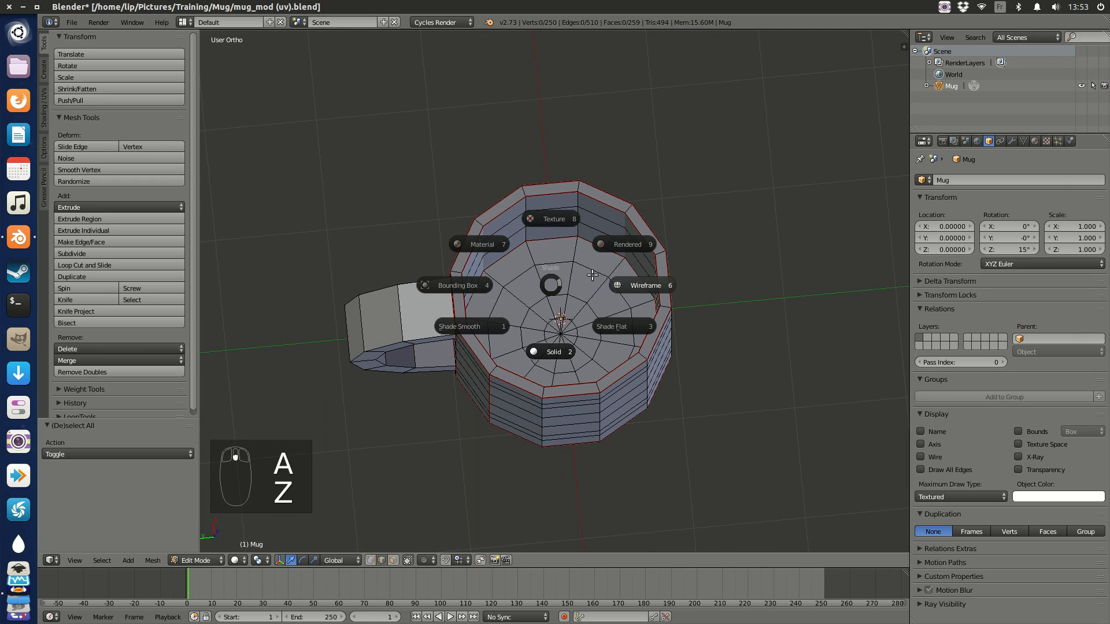
pyautogui.click(638, 287)
pyautogui.moveTo(639, 289); pyautogui.dragTo(706, 322, button='middle')
pyautogui.moveTo(817, 323); pyautogui.dragTo(677, 217, button='middle')
pyautogui.scroll(3, 682, 221)
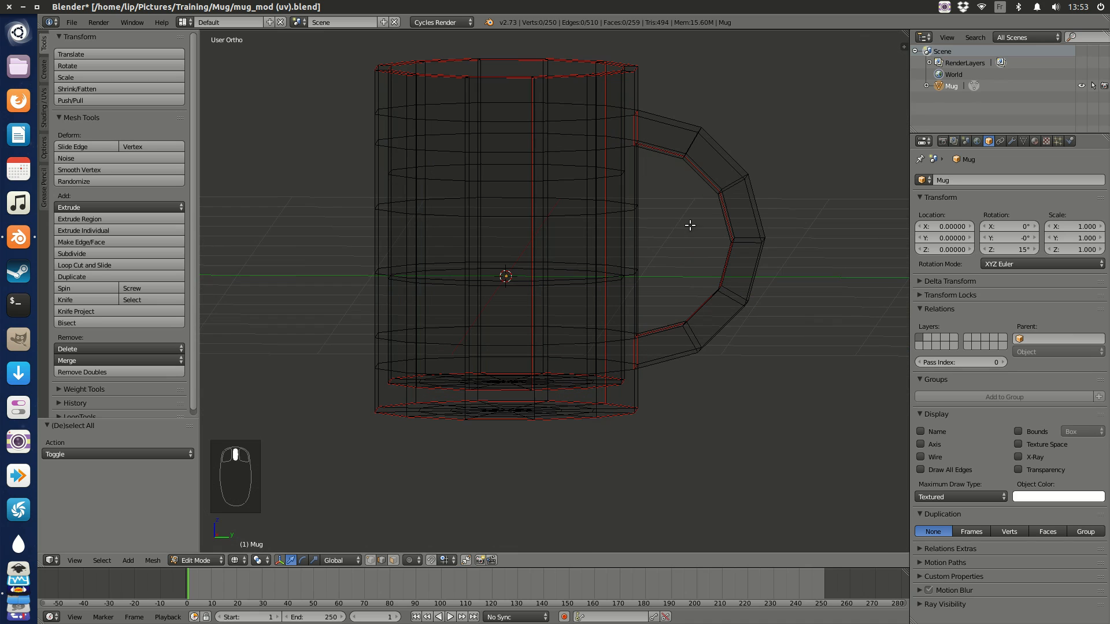
pyautogui.keyDown('shift'); pyautogui.moveTo(787, 86); pyautogui.dragTo(775, 155, button='middle'); pyautogui.keyUp('shift')
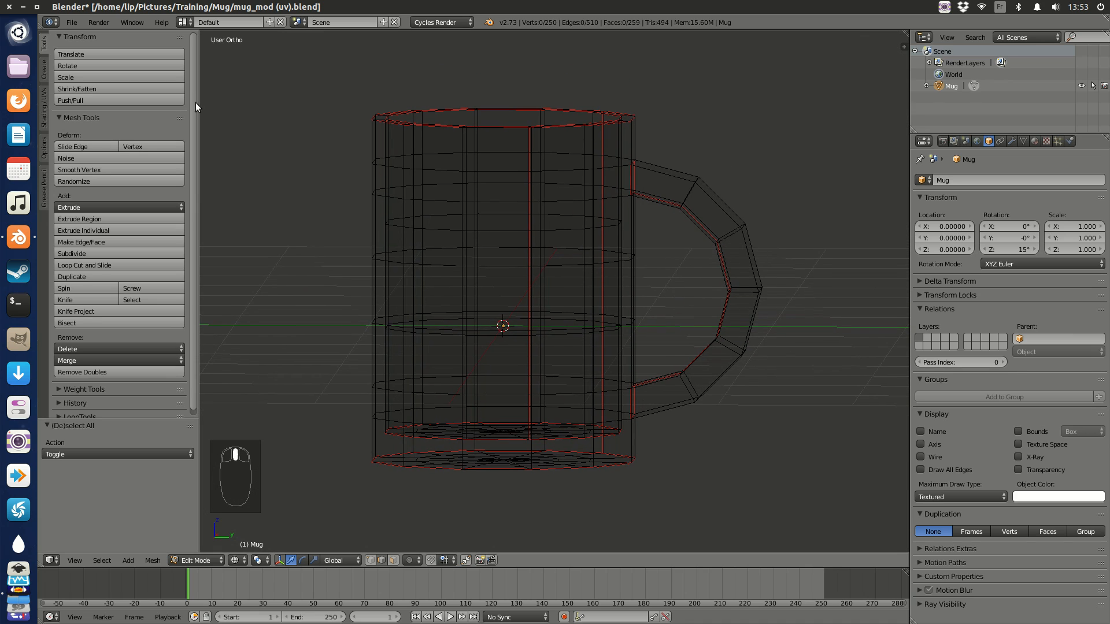
pyautogui.click(185, 23)
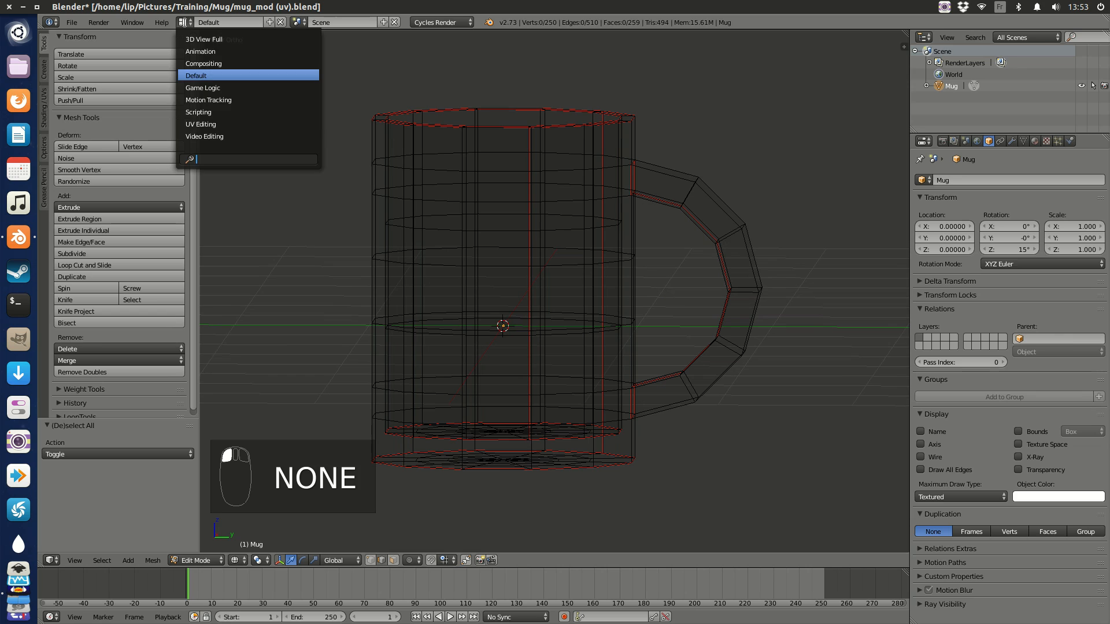
pyautogui.click(212, 123)
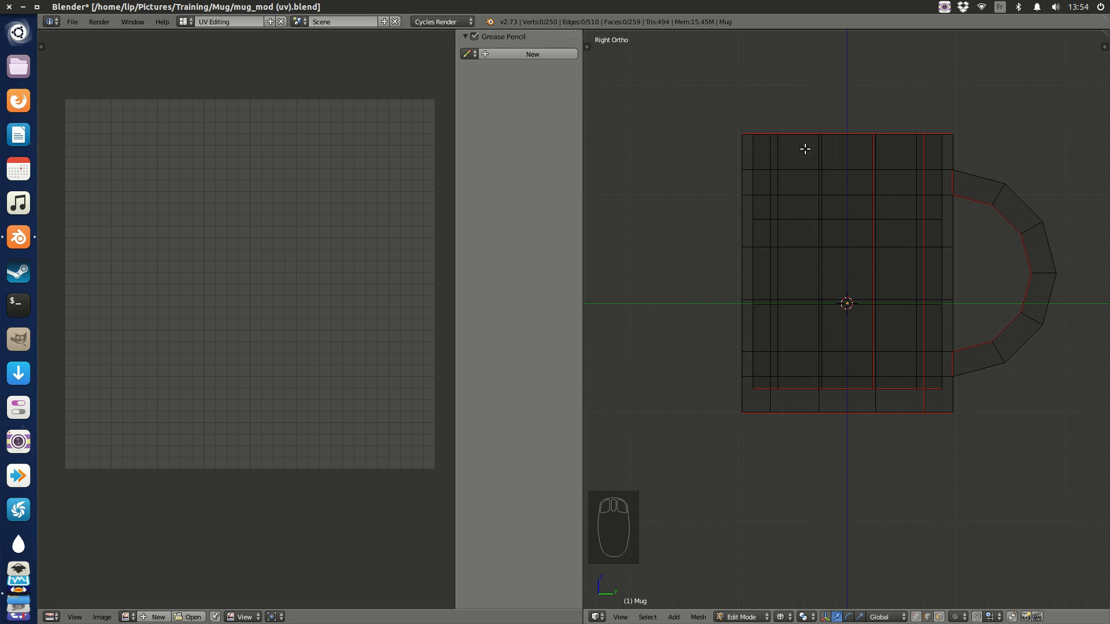
# Return the mug to solid shading, select its entire mesh and unwrap it along the marked seams.
pyautogui.press('z')
pyautogui.click(856, 235)
pyautogui.scroll(3, 925, 213)
pyautogui.moveTo(954, 186)
pyautogui.mouseDown(button='middle')
pyautogui.moveTo(890, 228)
pyautogui.moveTo(867, 268)
pyautogui.moveTo(886, 271)
pyautogui.mouseUp(button='middle')
pyautogui.scroll(-3, 898, 225)
pyautogui.scroll(1, 859, 300)
pyautogui.scroll(-2, 859, 301)
pyautogui.press('a')
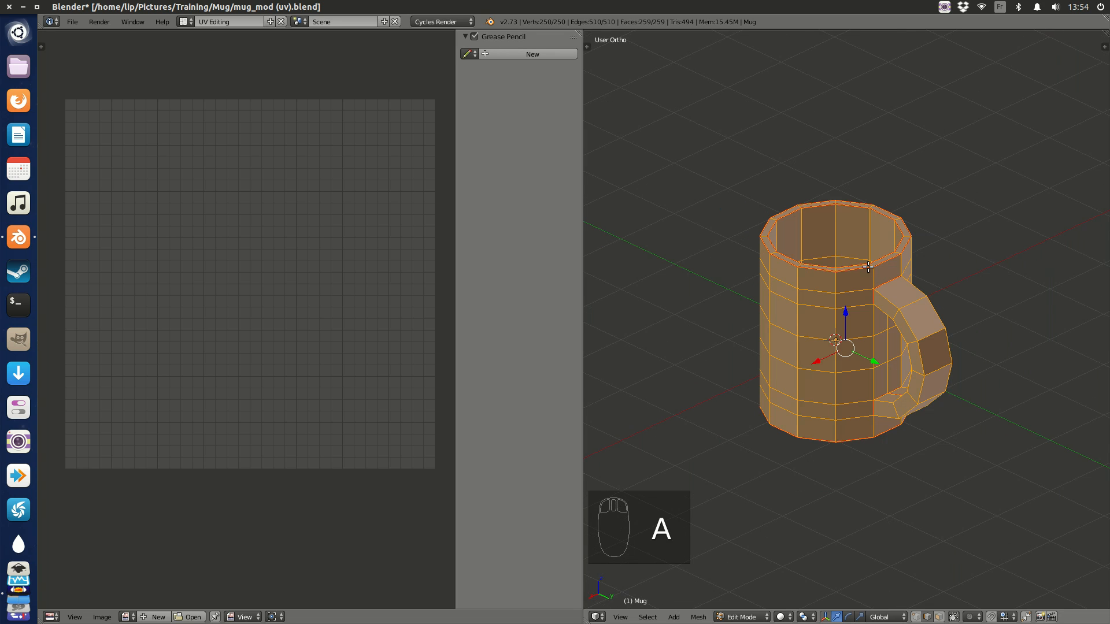
pyautogui.press('u')
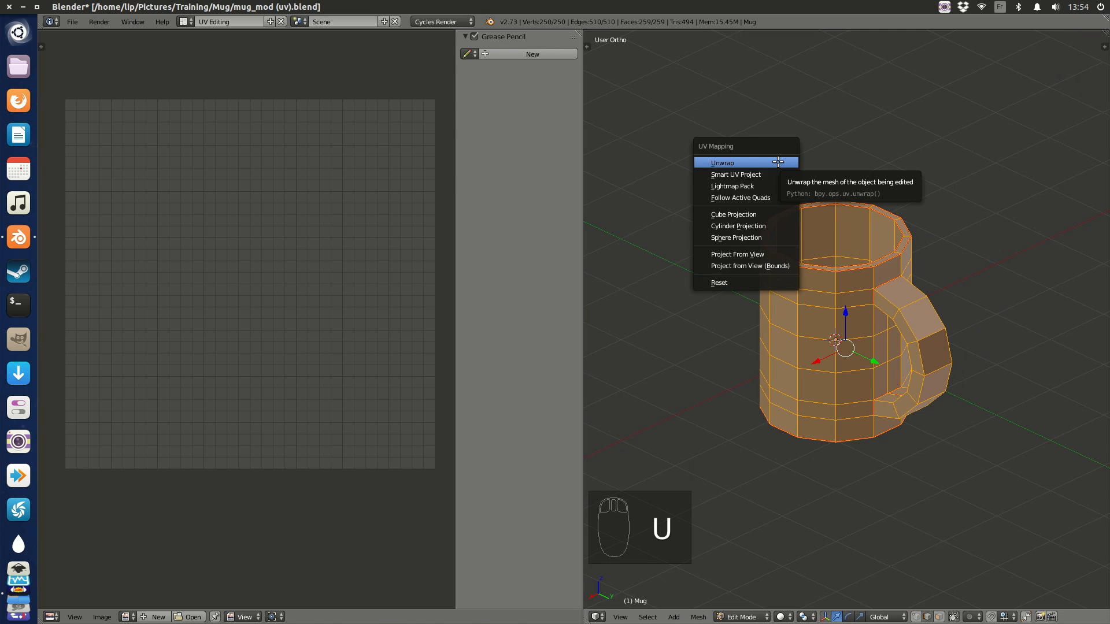
pyautogui.click(778, 162)
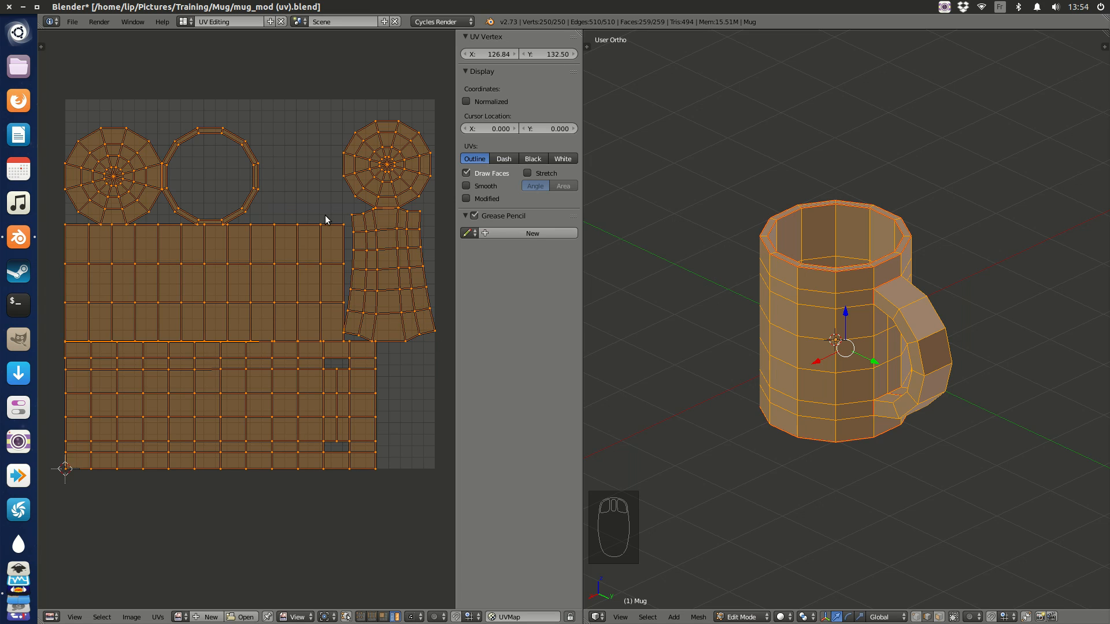
# Examine the unwrapped UV islands by selecting them one at a time: inner wall, outer wall, handle, discs and rim.
pyautogui.press('a')
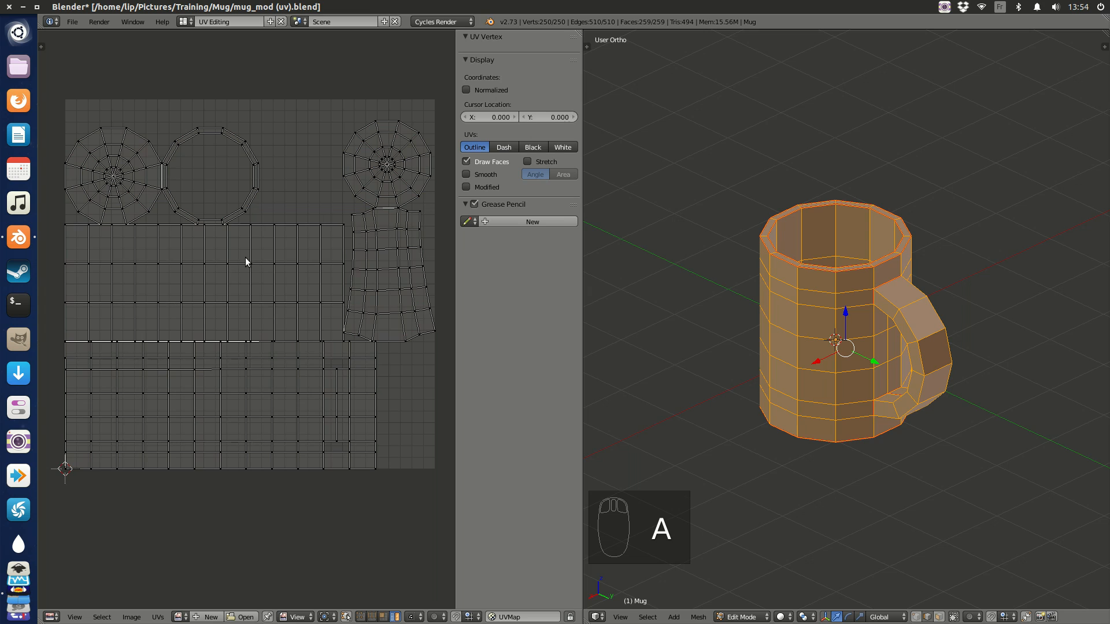
pyautogui.rightClick(244, 286)
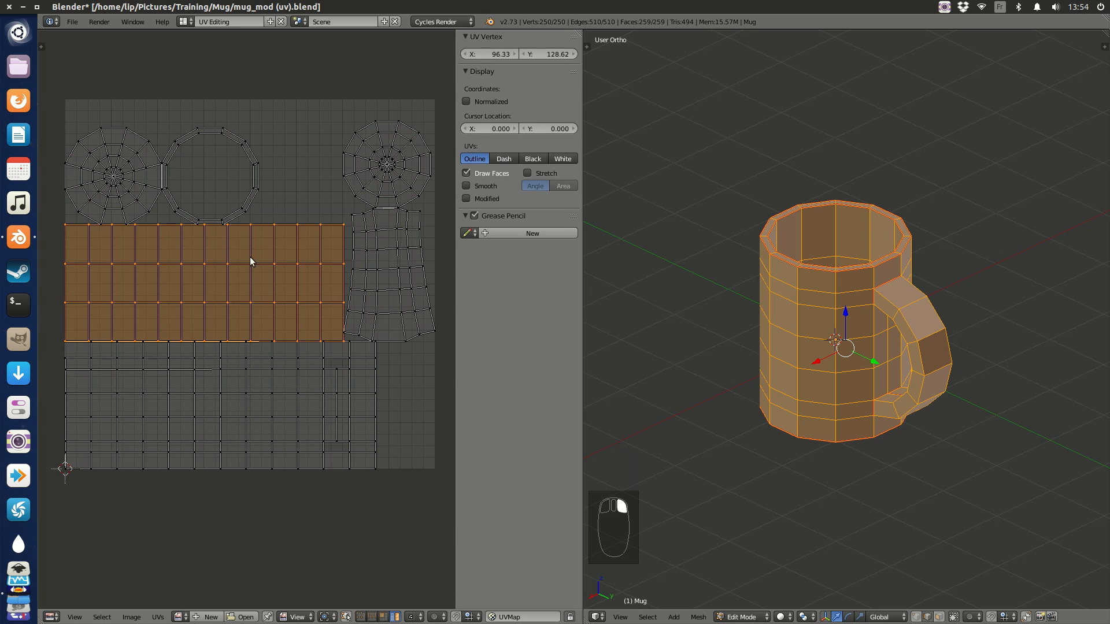
pyautogui.rightClick(87, 175)
pyautogui.rightClick(186, 380)
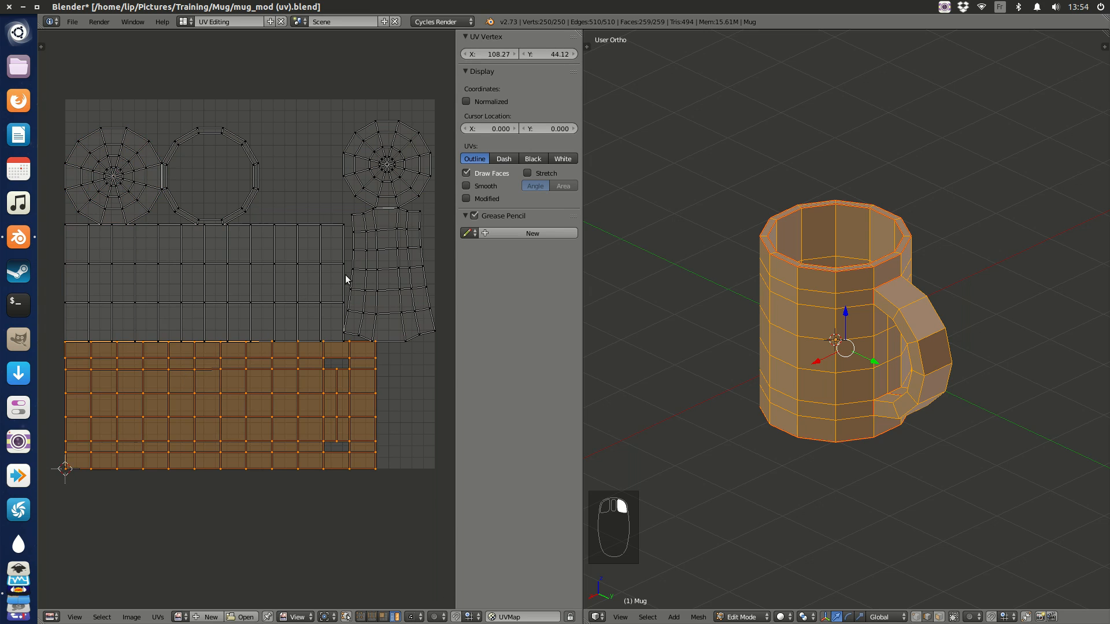
pyautogui.rightClick(384, 269)
pyautogui.rightClick(365, 185)
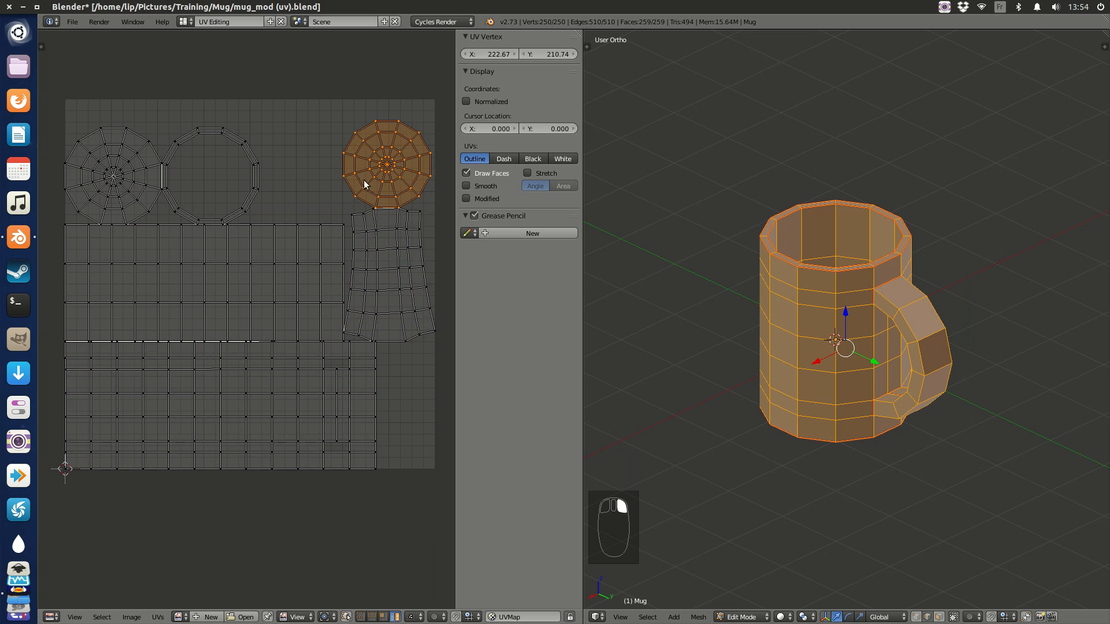
pyautogui.rightClick(255, 171)
pyautogui.rightClick(127, 168)
pyautogui.rightClick(177, 301)
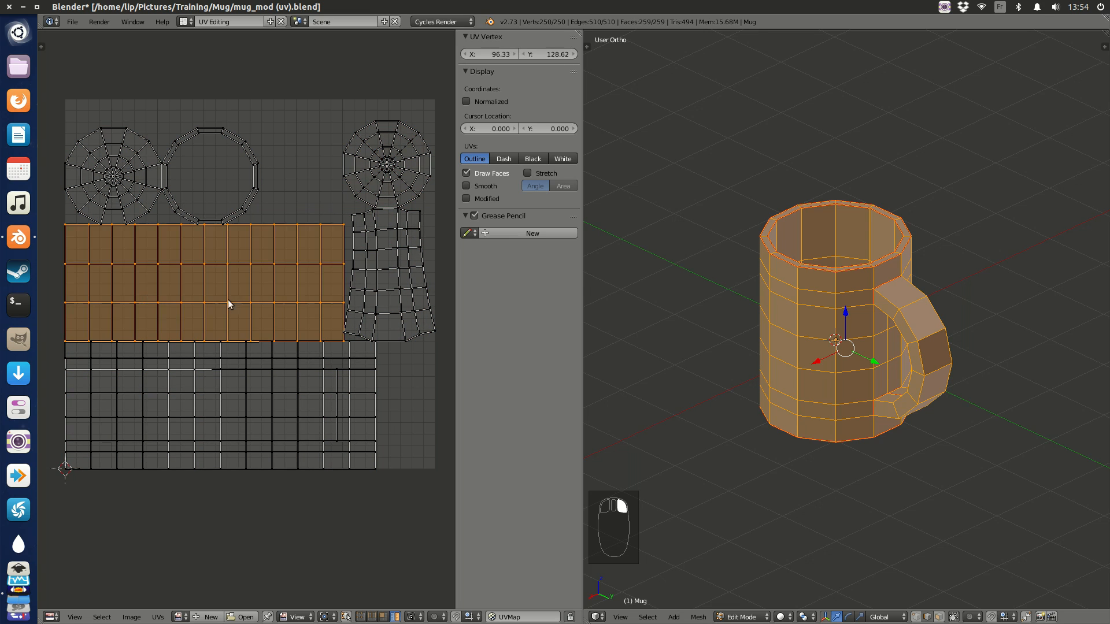
pyautogui.rightClick(399, 280)
pyautogui.rightClick(287, 397)
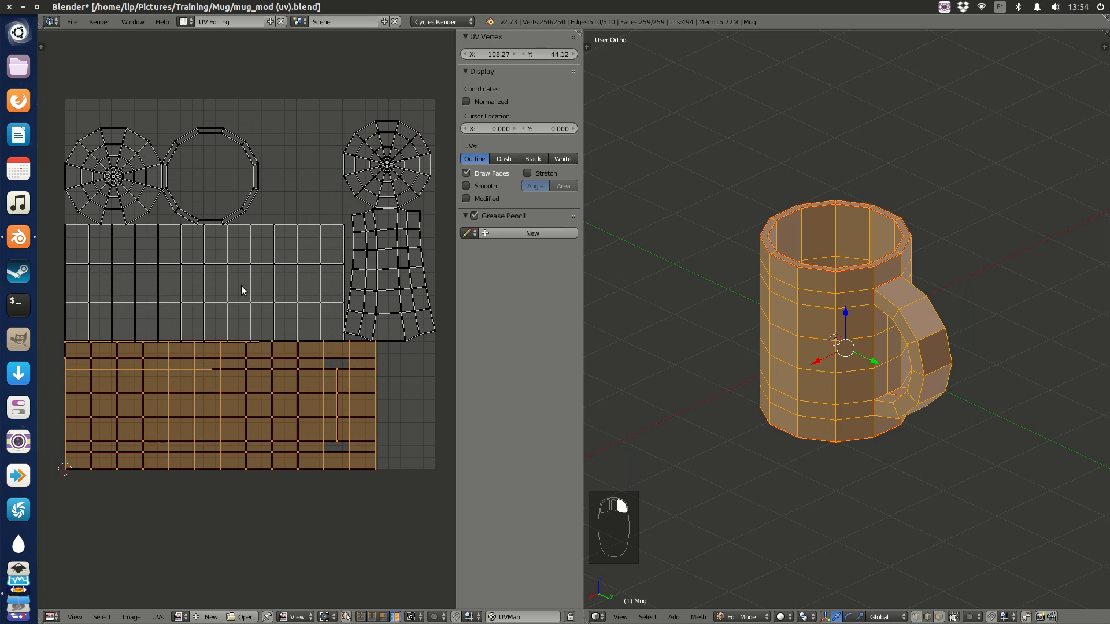
# Try moving the inner wall, outer wall and smaller disc UV islands individually, cancelling each move and clearing the selection.
pyautogui.rightClick(238, 272)
pyautogui.press('g')
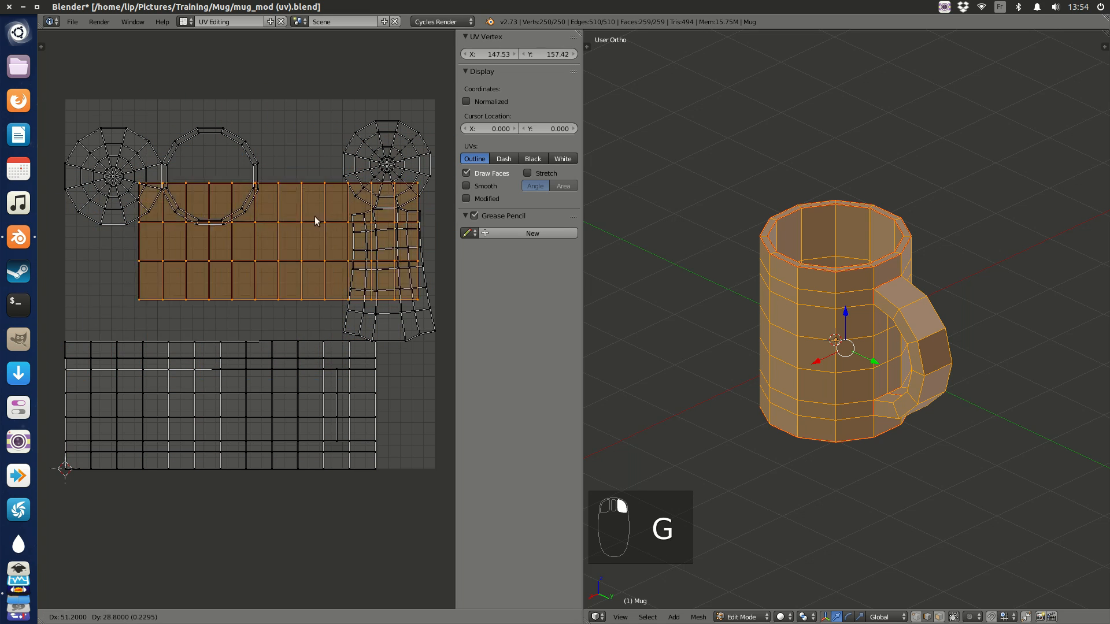
pyautogui.rightClick(247, 419)
pyautogui.rightClick(251, 416)
pyautogui.press('g')
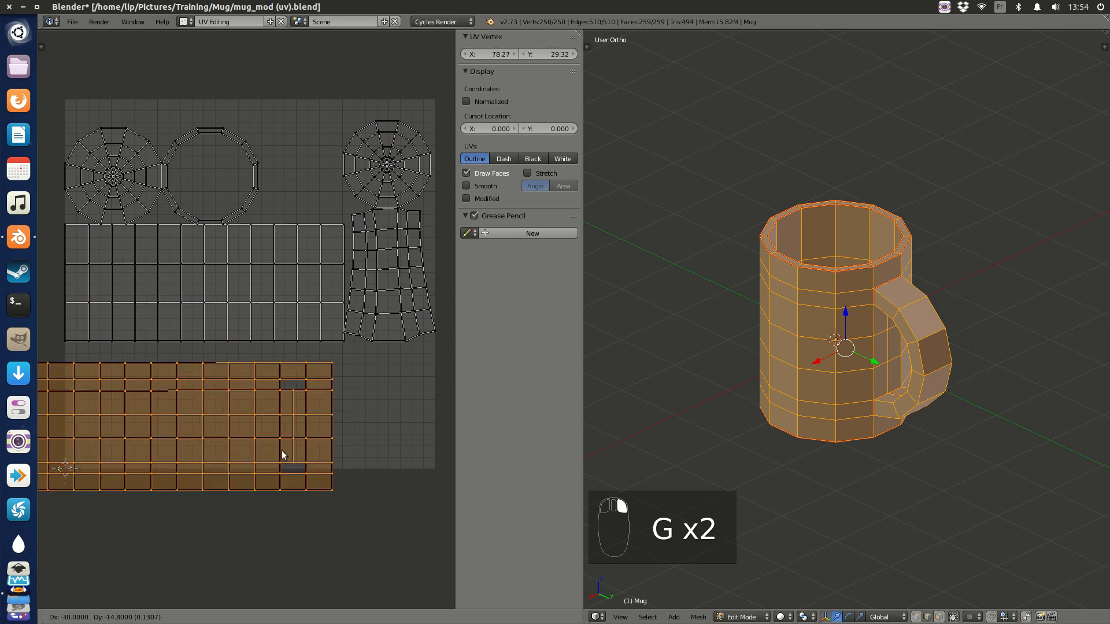
pyautogui.click(291, 393)
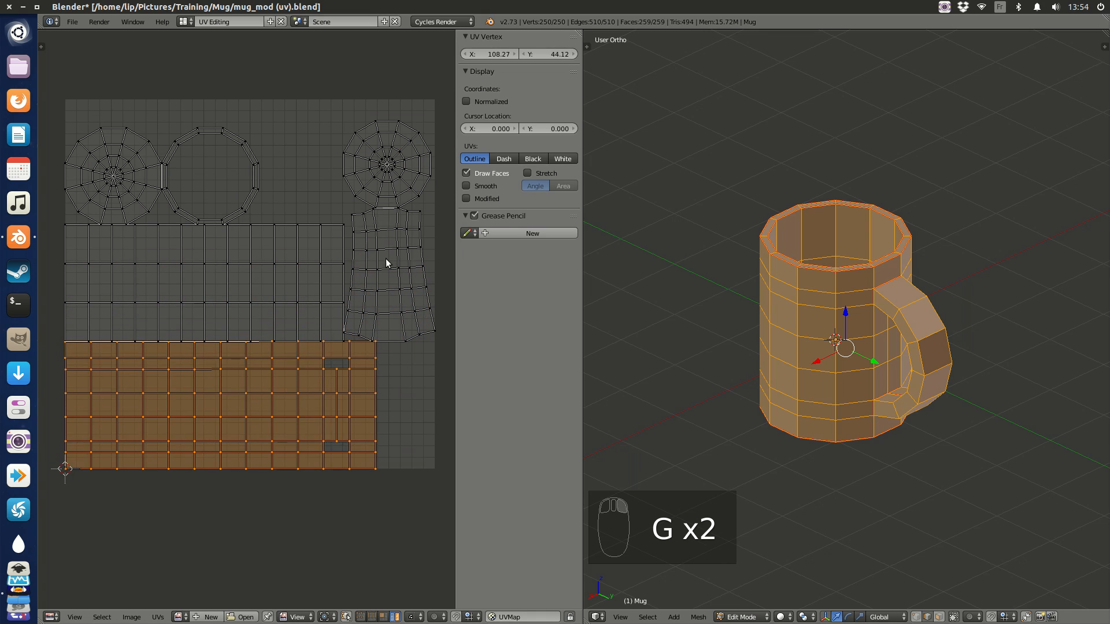
pyautogui.press('a')
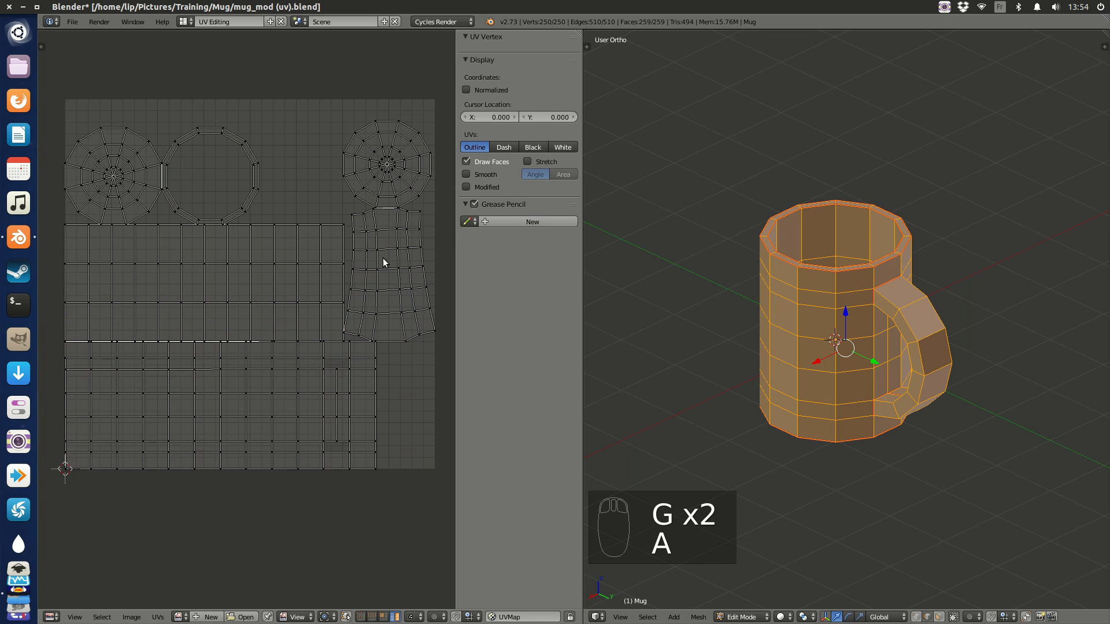
pyautogui.rightClick(381, 163)
pyautogui.press('g')
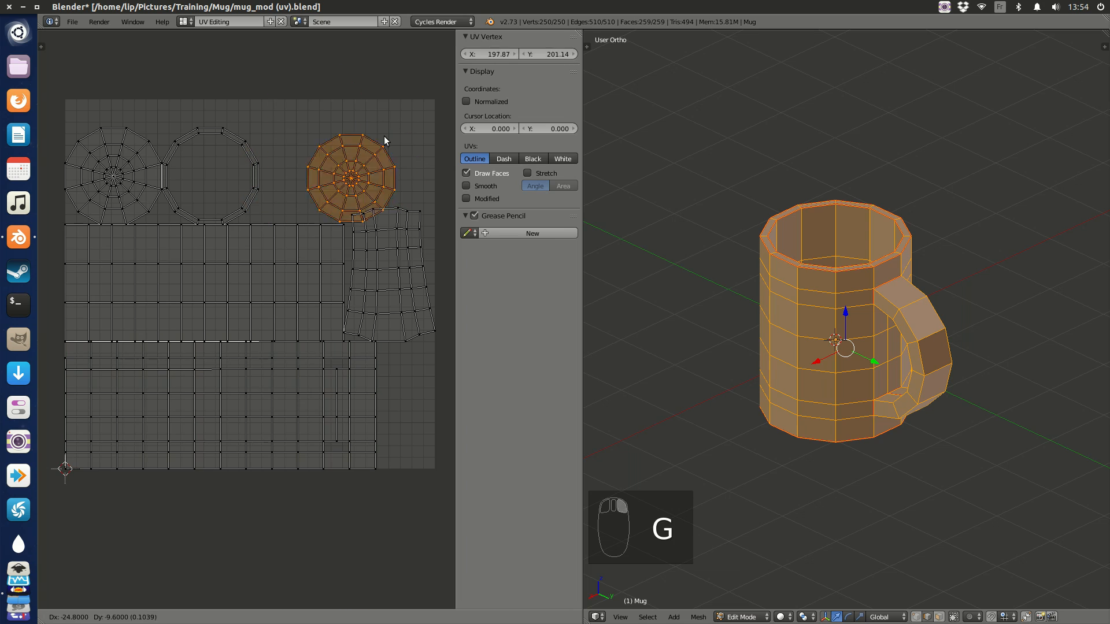
pyautogui.rightClick(351, 140)
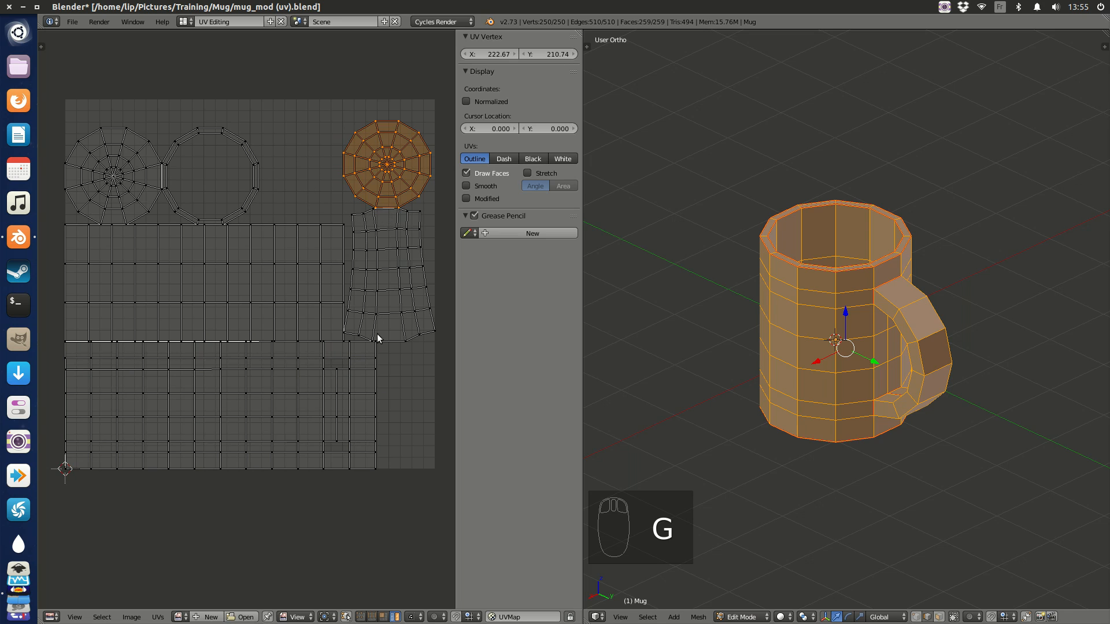
pyautogui.press('a')
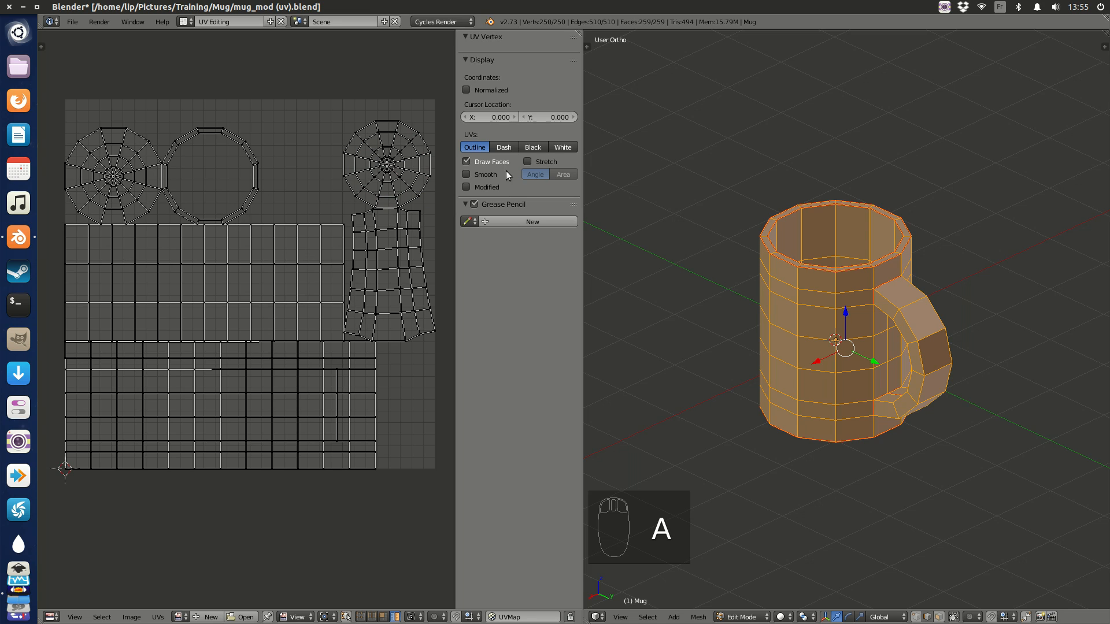
# Display the angle stretch on the UV islands to check their distortion, and turn the stretch display off again.
pyautogui.press('n')
pyautogui.press('n')
pyautogui.press('n')
pyautogui.press('n')
pyautogui.click(527, 162)
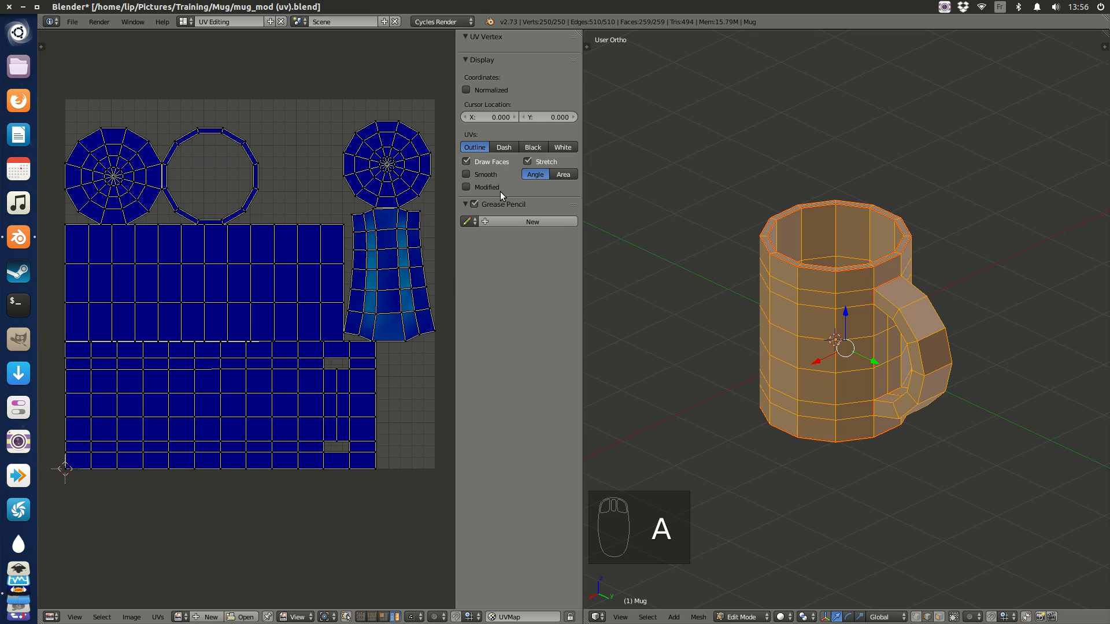
pyautogui.click(527, 162)
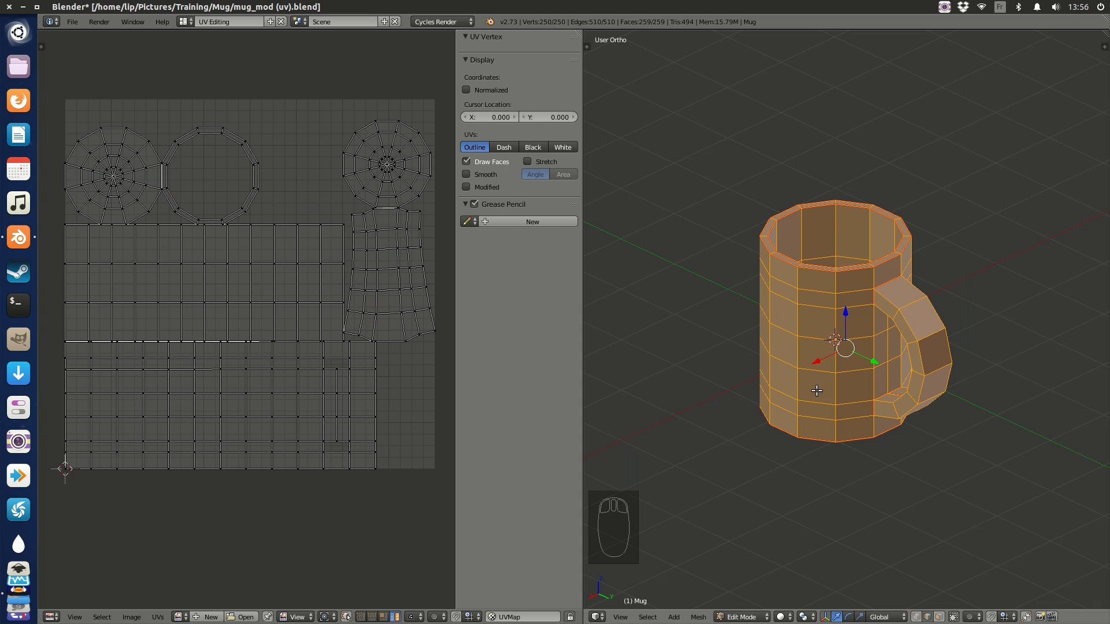
# Create a new image named "grille UV" with the generated type UV Grid for the mug's UV layout.
pyautogui.scroll(3, 709, 389)
pyautogui.scroll(1, 884, 295)
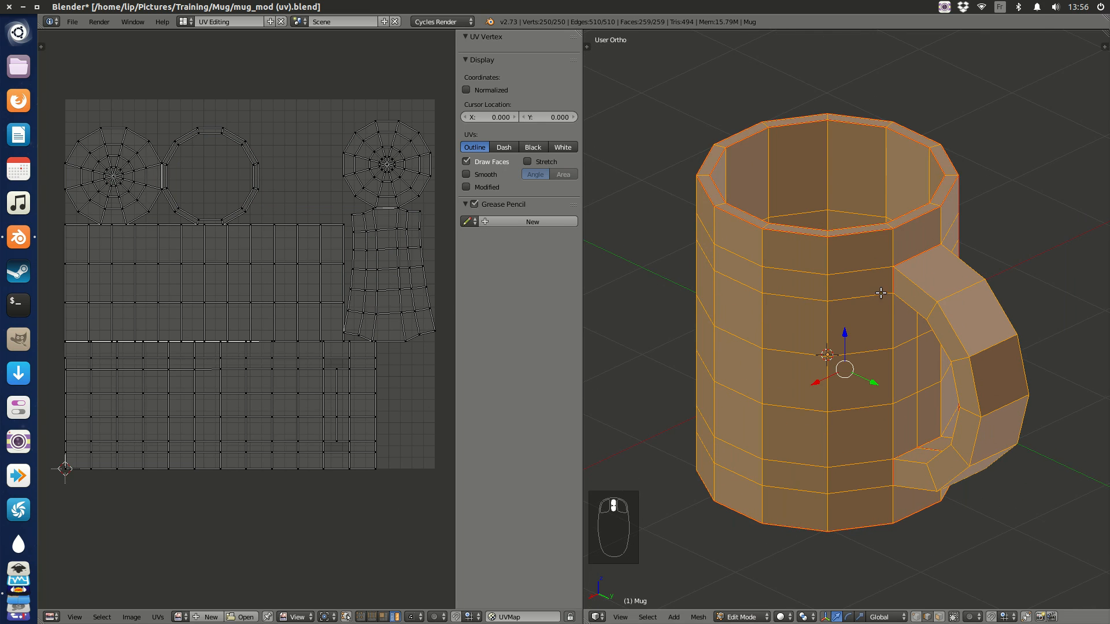
pyautogui.click(210, 618)
pyautogui.click(226, 509)
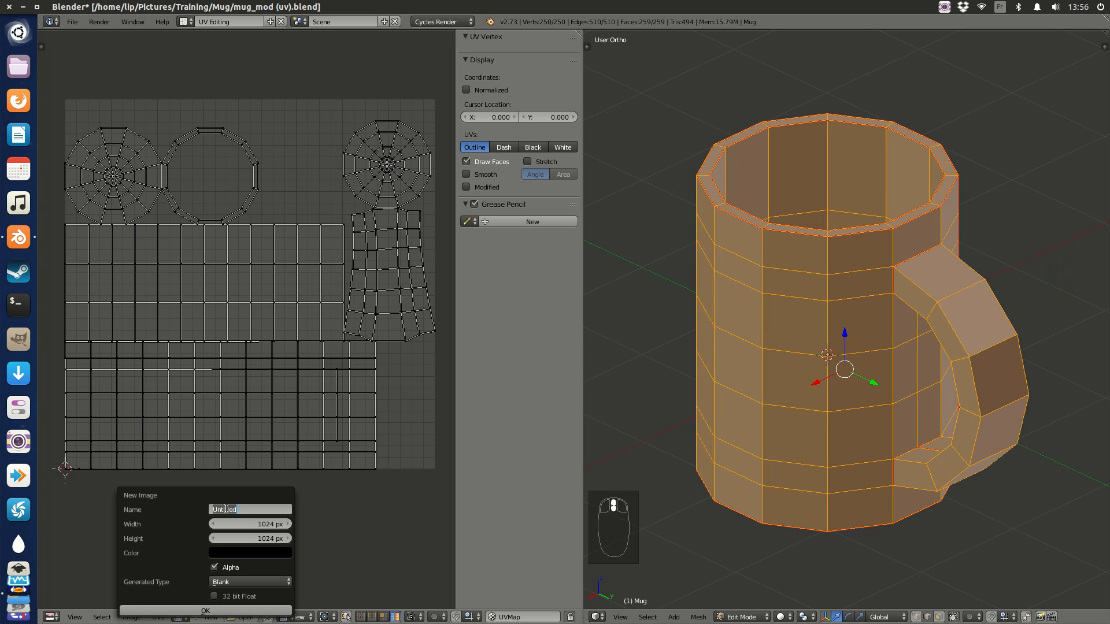
pyautogui.write('u')
pyautogui.write('rille')
pyautogui.write(' UV')
pyautogui.click(181, 563)
pyautogui.click(265, 581)
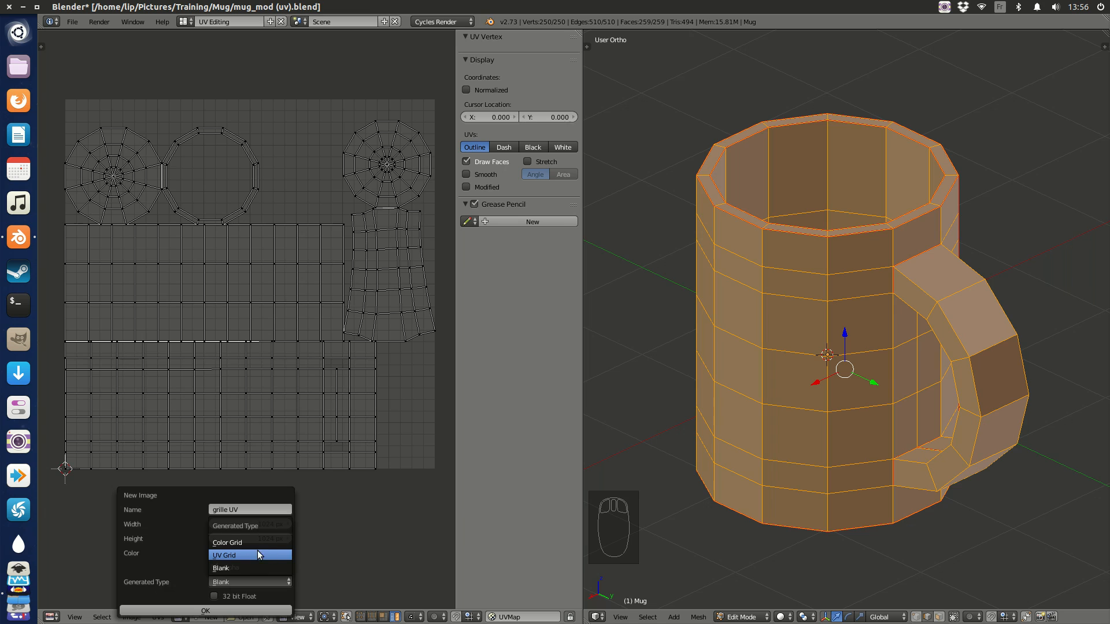
pyautogui.click(229, 555)
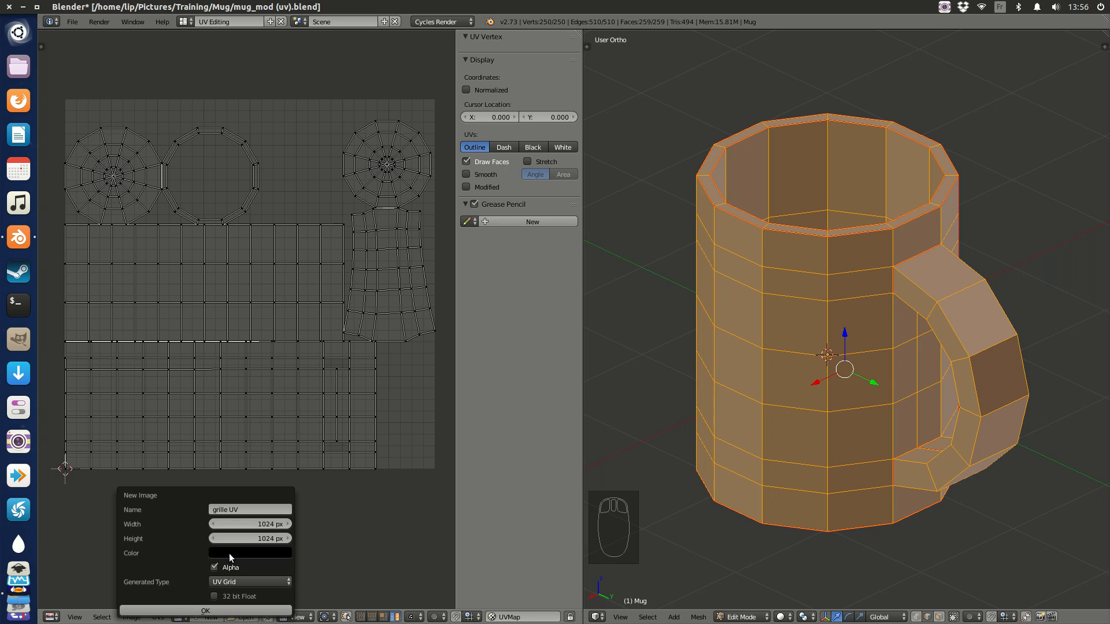
pyautogui.click(181, 612)
# Examine the UV grid image's checker squares and coloured crosses behind the mug's UV islands at close and full view.
pyautogui.scroll(-6, 278, 428)
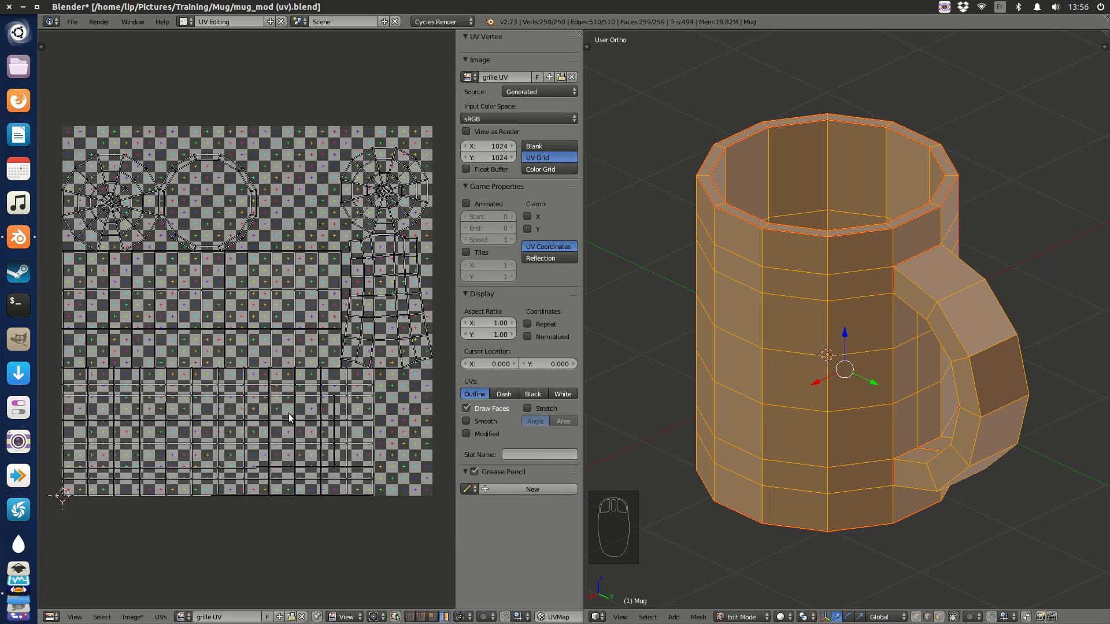
pyautogui.scroll(8, 292, 416)
pyautogui.scroll(1, 323, 325)
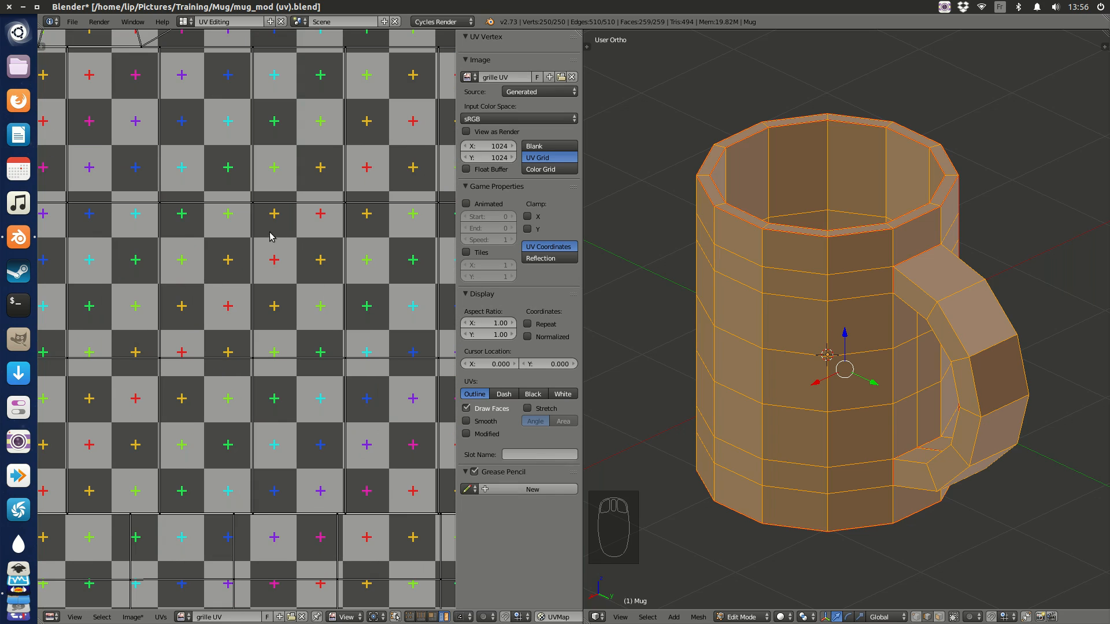
pyautogui.scroll(-4, 252, 238)
pyautogui.scroll(2, 295, 213)
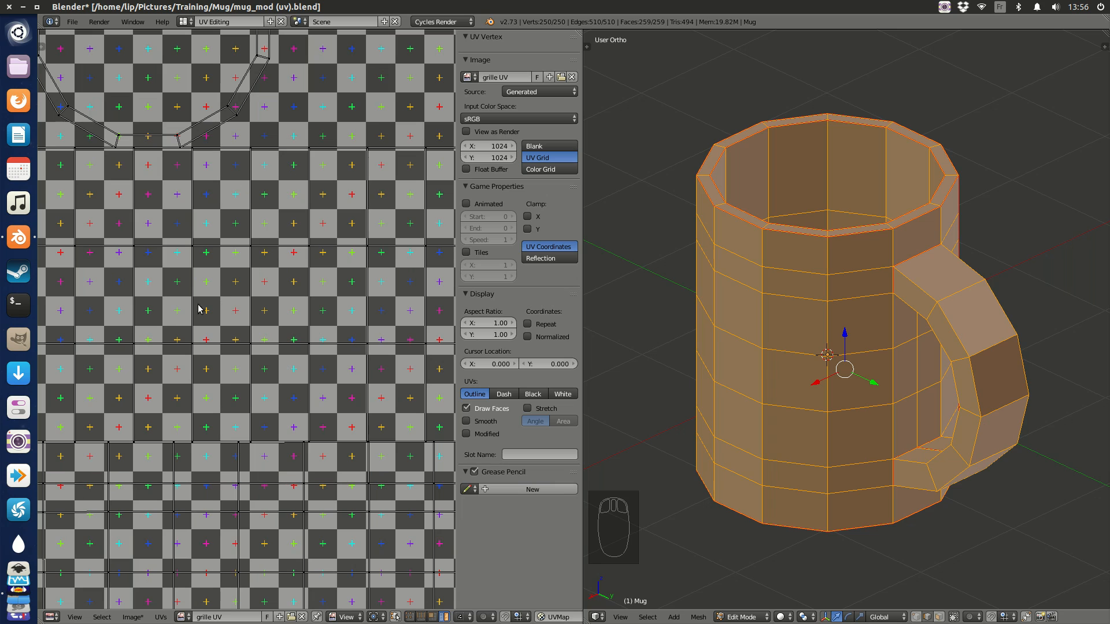
pyautogui.scroll(-5, 240, 306)
pyautogui.scroll(4, 248, 303)
pyautogui.scroll(-4, 254, 299)
pyautogui.scroll(2, 254, 299)
pyautogui.scroll(-1, 258, 300)
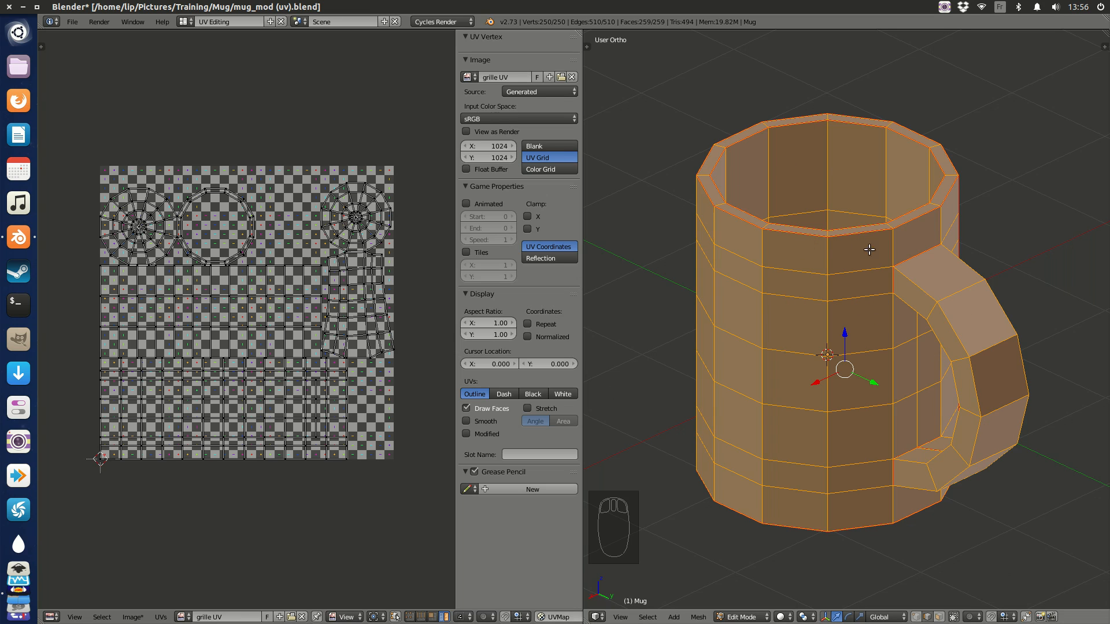
# Set the 3D view's shading to Texture and put the mug in Object Mode.
pyautogui.press('z')
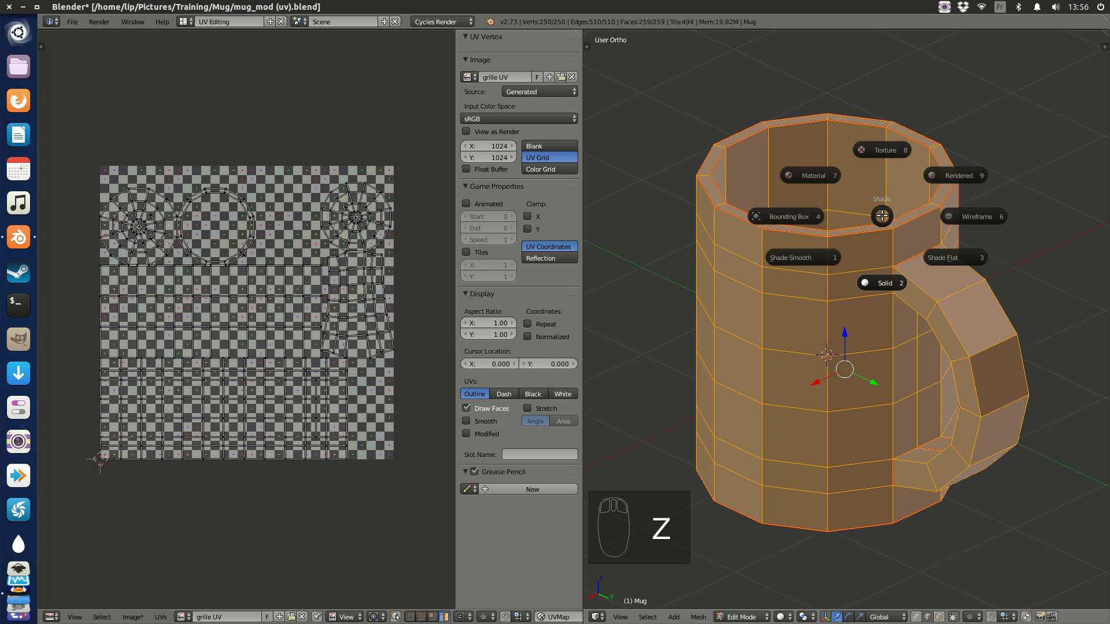
pyautogui.click(884, 150)
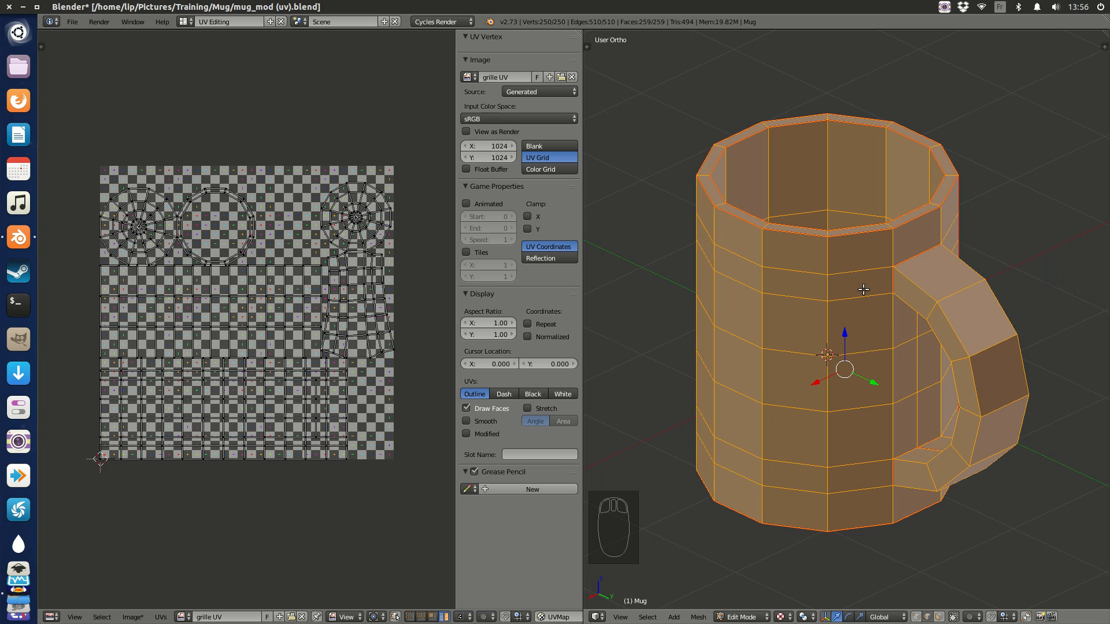
pyautogui.press('z')
pyautogui.click(865, 221)
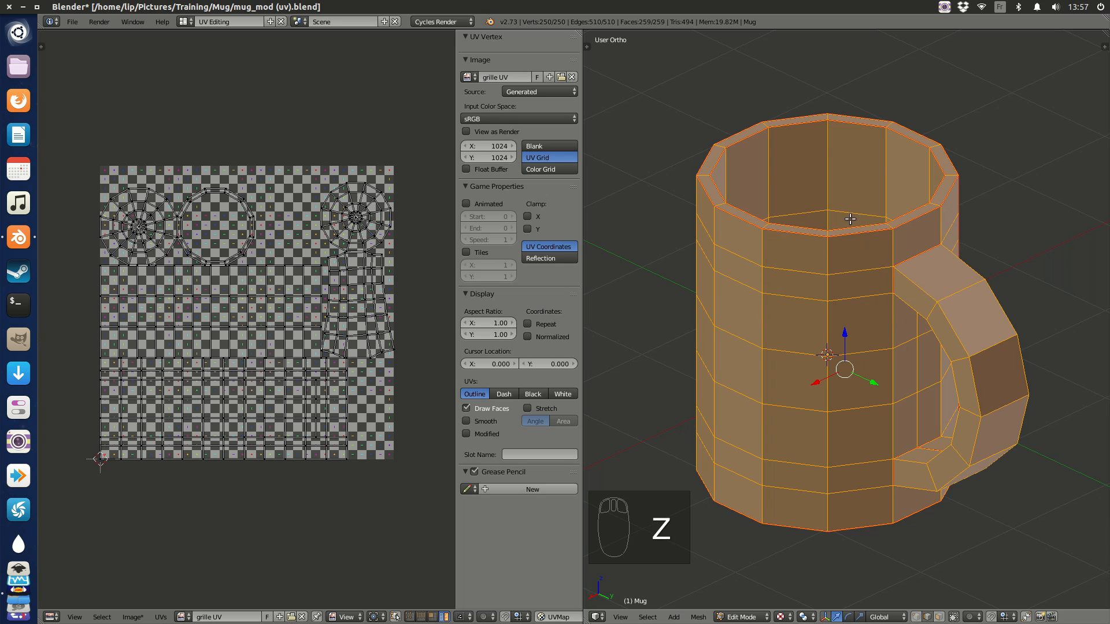
pyautogui.press('Tab')
pyautogui.click(796, 226)
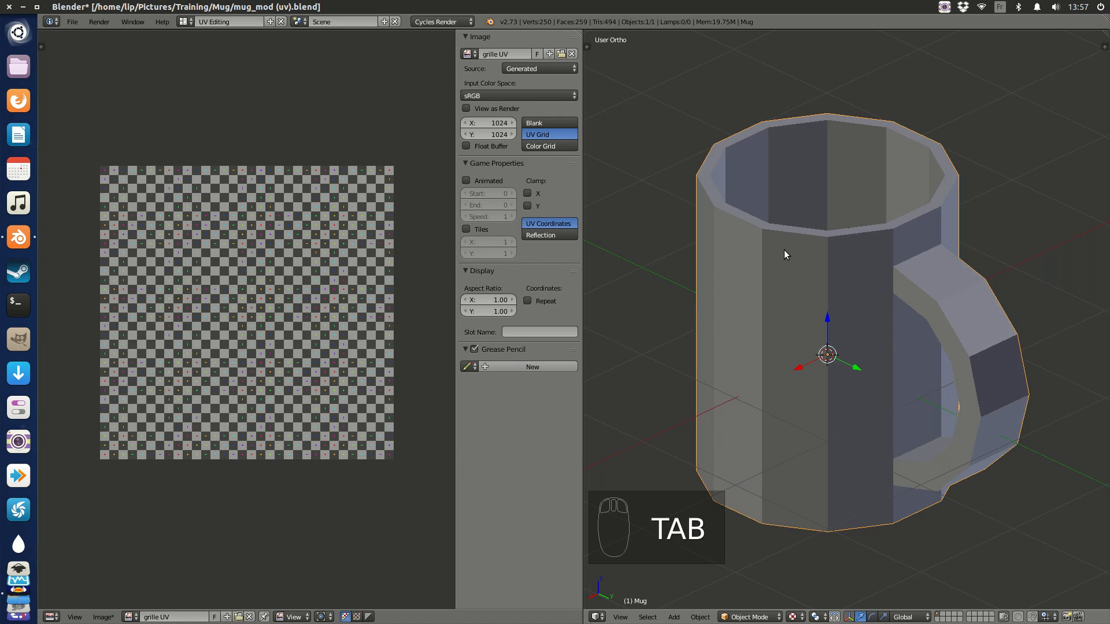
pyautogui.hotkey('shift', 'space')
pyautogui.hotkey('shift', 'space')
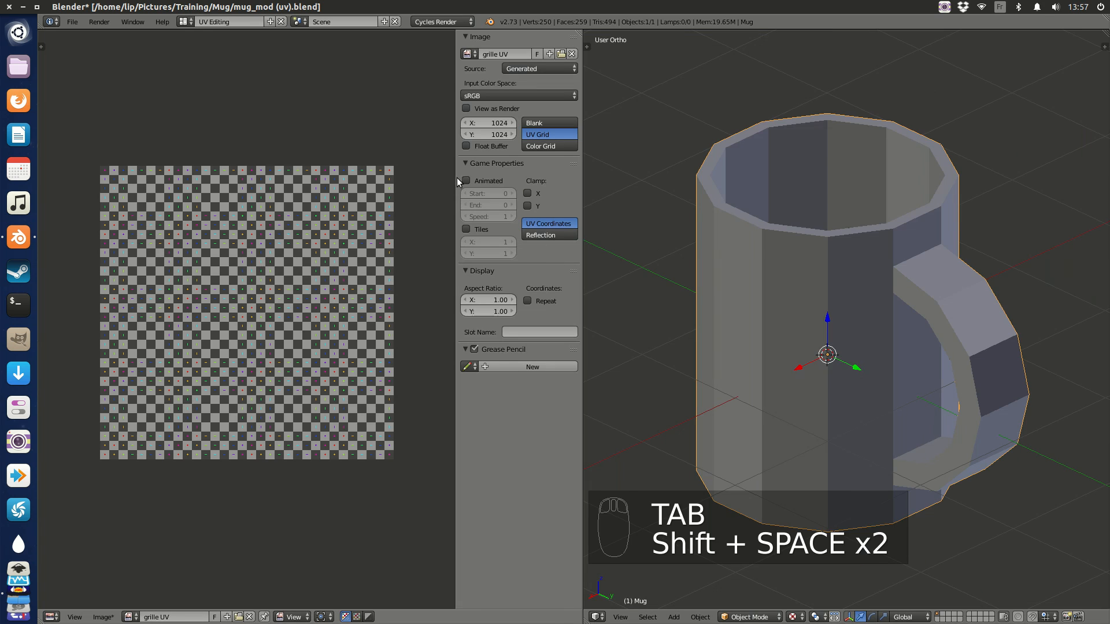
# Switch to the Default screen layout and add a new material to the mug.
pyautogui.click(185, 21)
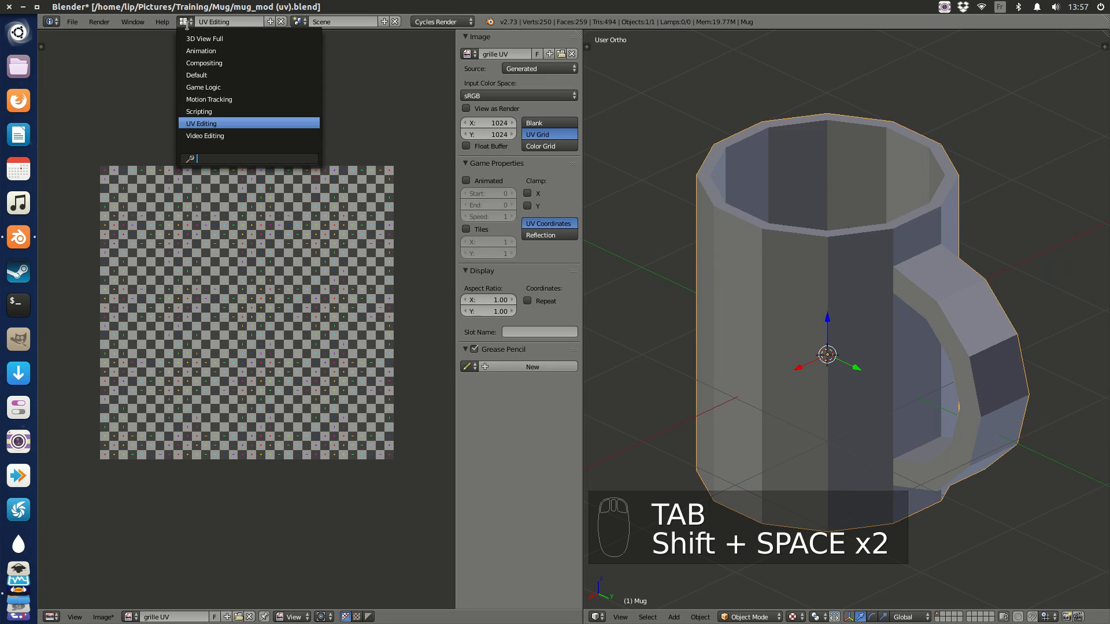
pyautogui.click(260, 73)
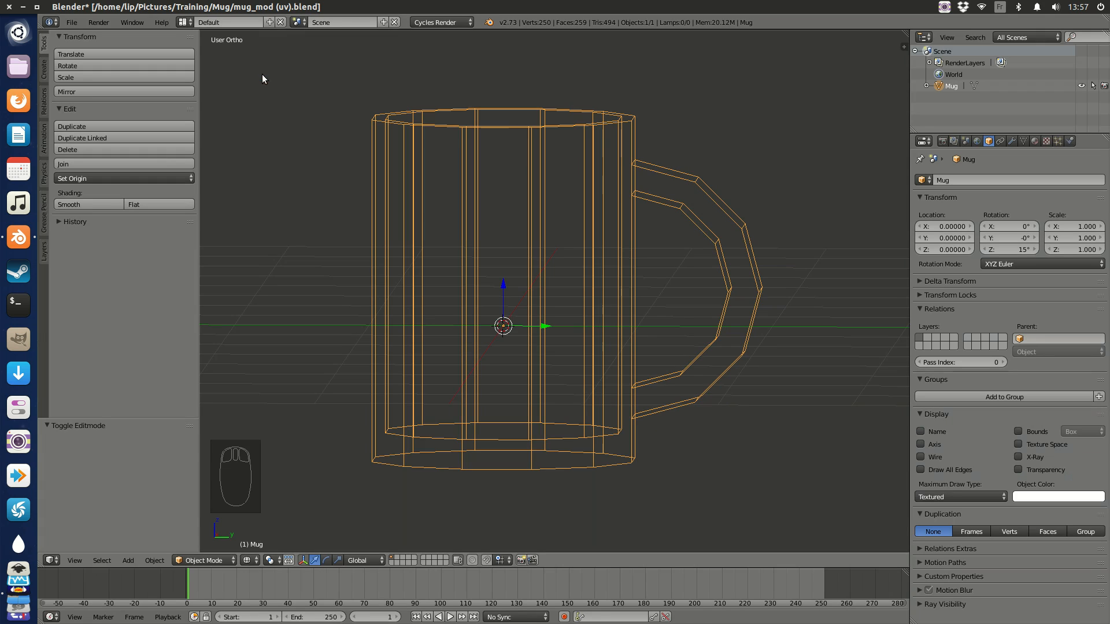
pyautogui.click(1037, 141)
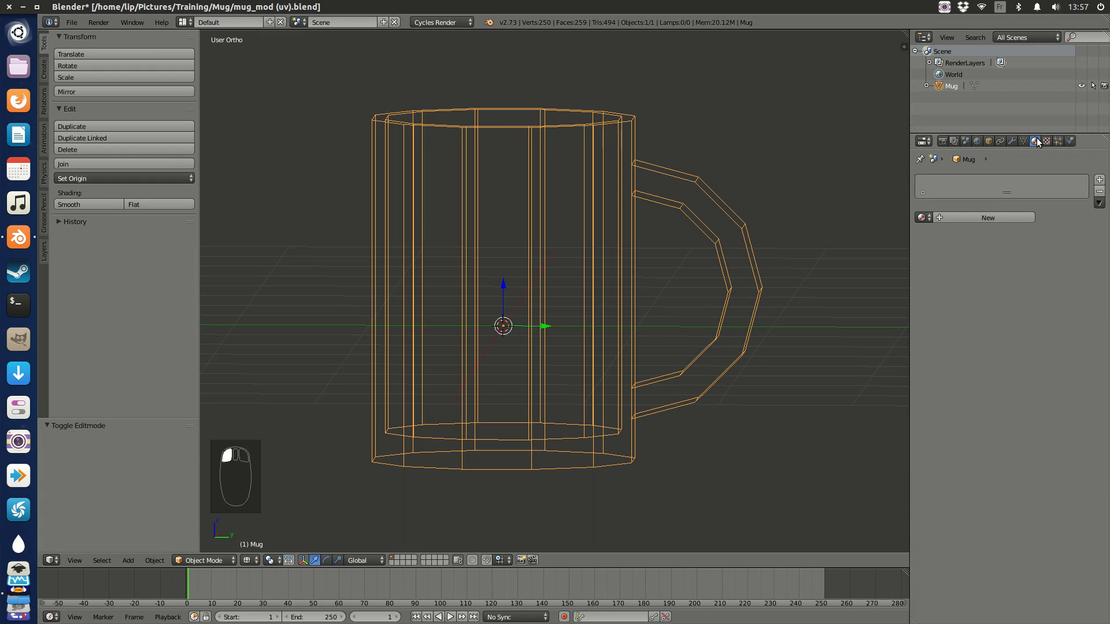
pyautogui.click(991, 218)
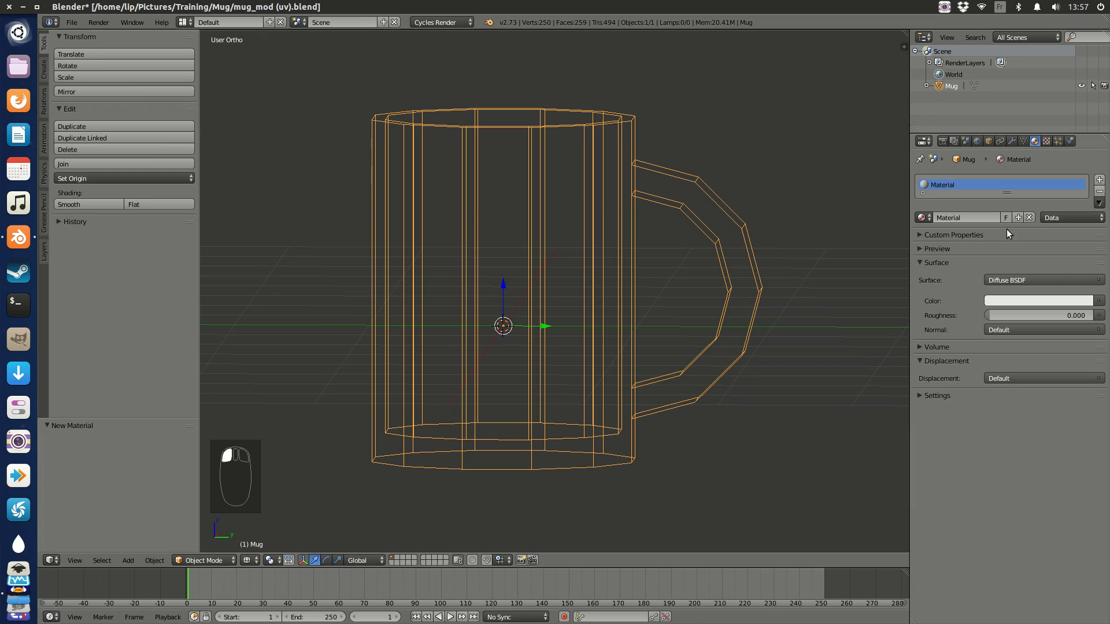
# Feed the material's diffuse color from an Image Texture using the "grille UV" image and display the mug textured instead of wireframe.
pyautogui.click(1099, 302)
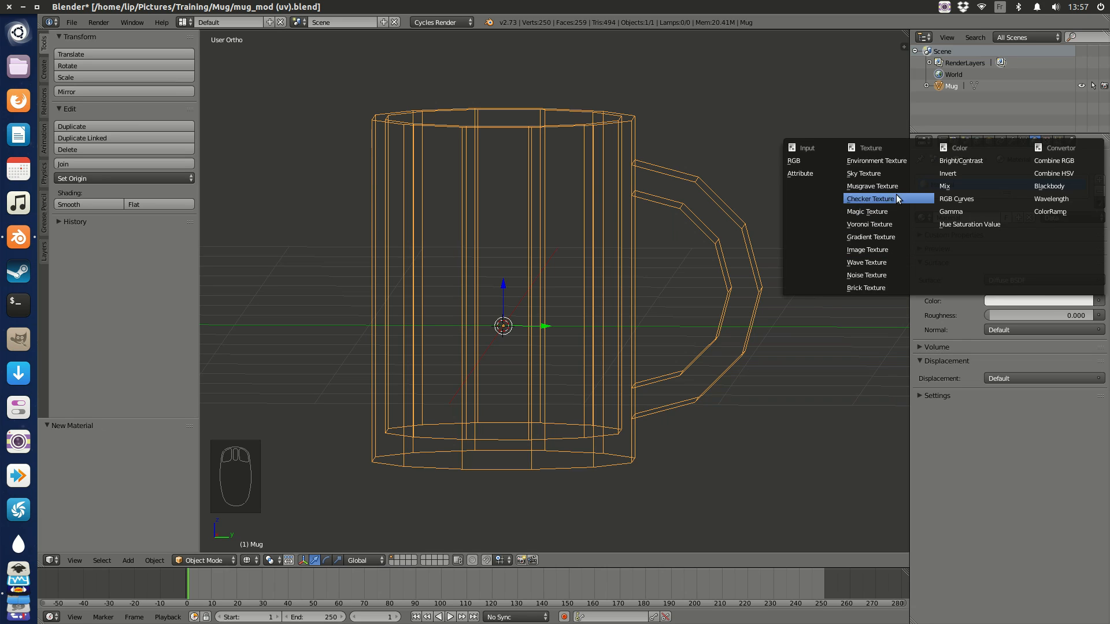
pyautogui.click(908, 249)
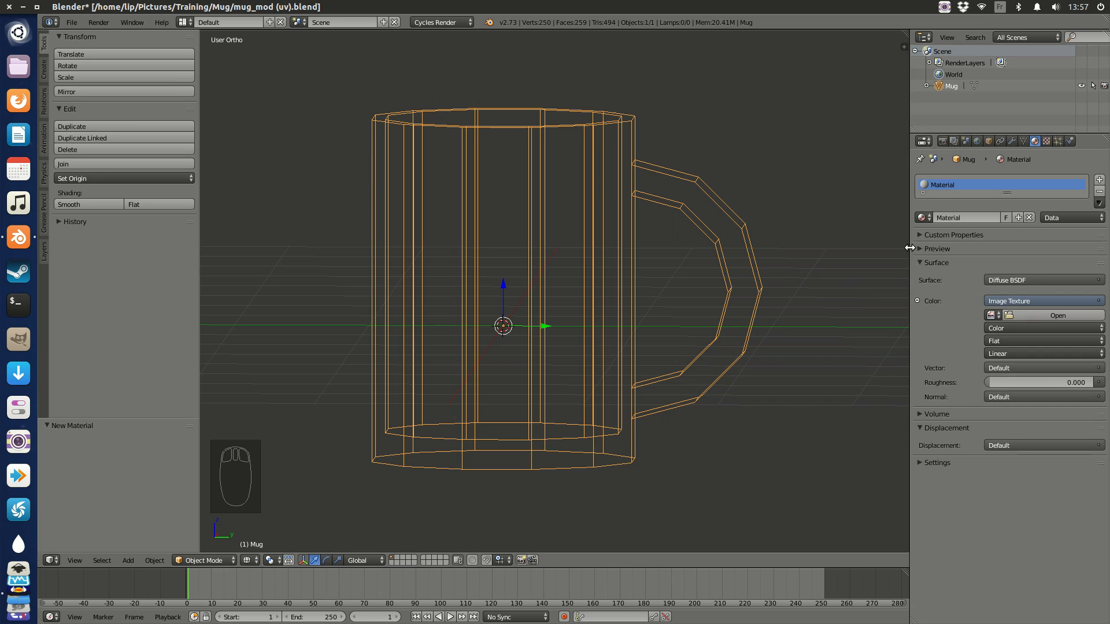
pyautogui.click(992, 315)
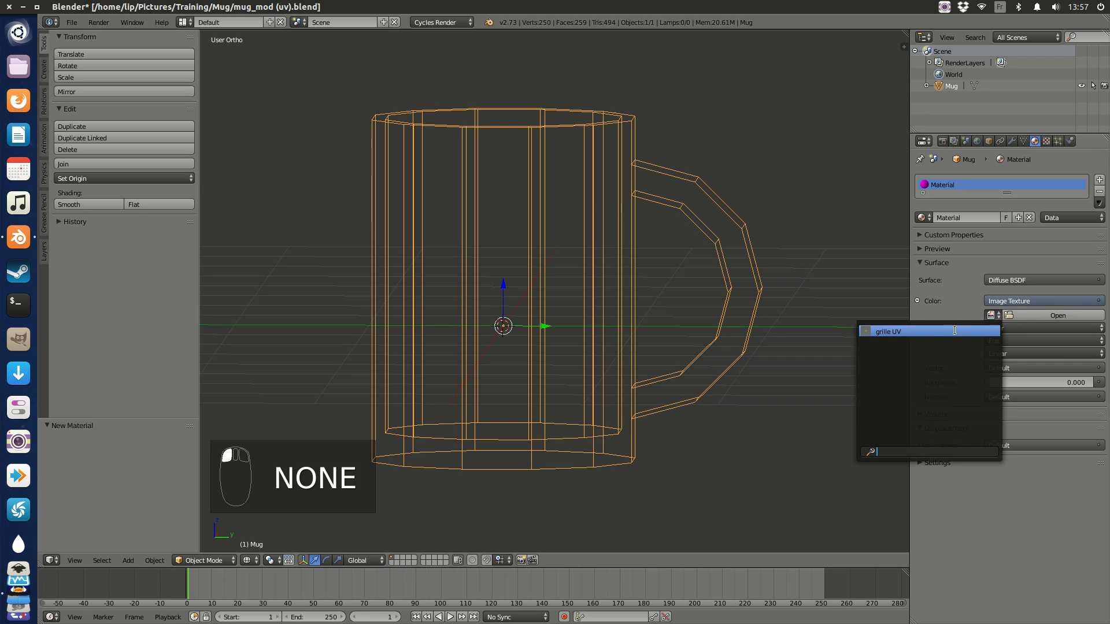
pyautogui.click(893, 331)
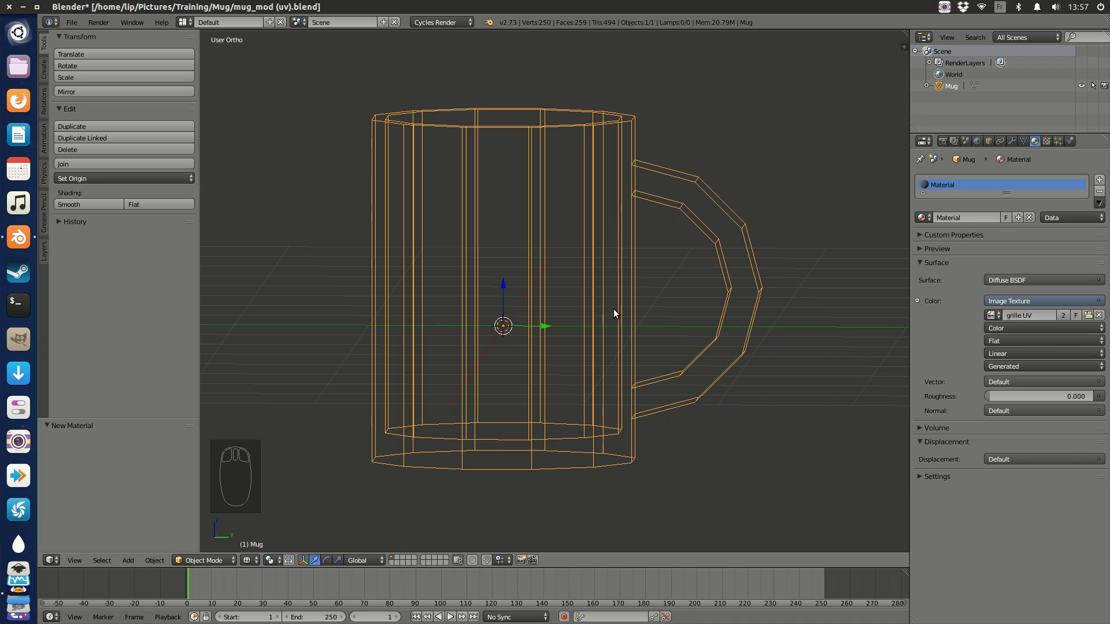
pyautogui.press('z')
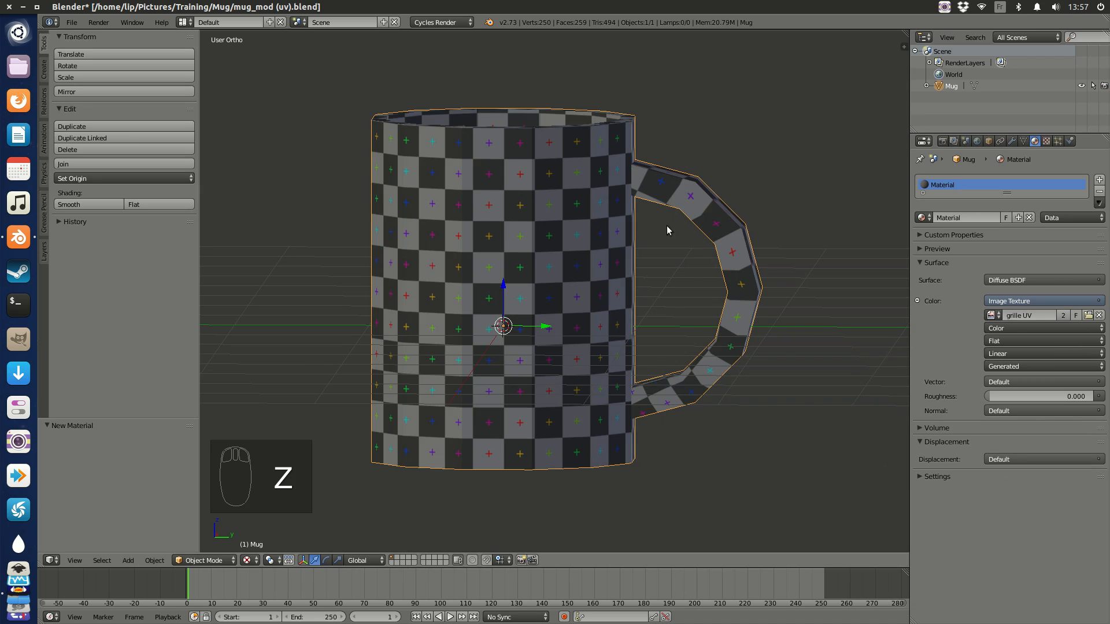
# Examine the checker pattern on the mug's body, interior and handle from several angles for distortion.
pyautogui.scroll(-2, 703, 220)
pyautogui.moveTo(703, 221); pyautogui.dragTo(641, 315, button='middle')
pyautogui.scroll(5, 587, 339)
pyautogui.scroll(-5, 582, 316)
pyautogui.scroll(4, 638, 328)
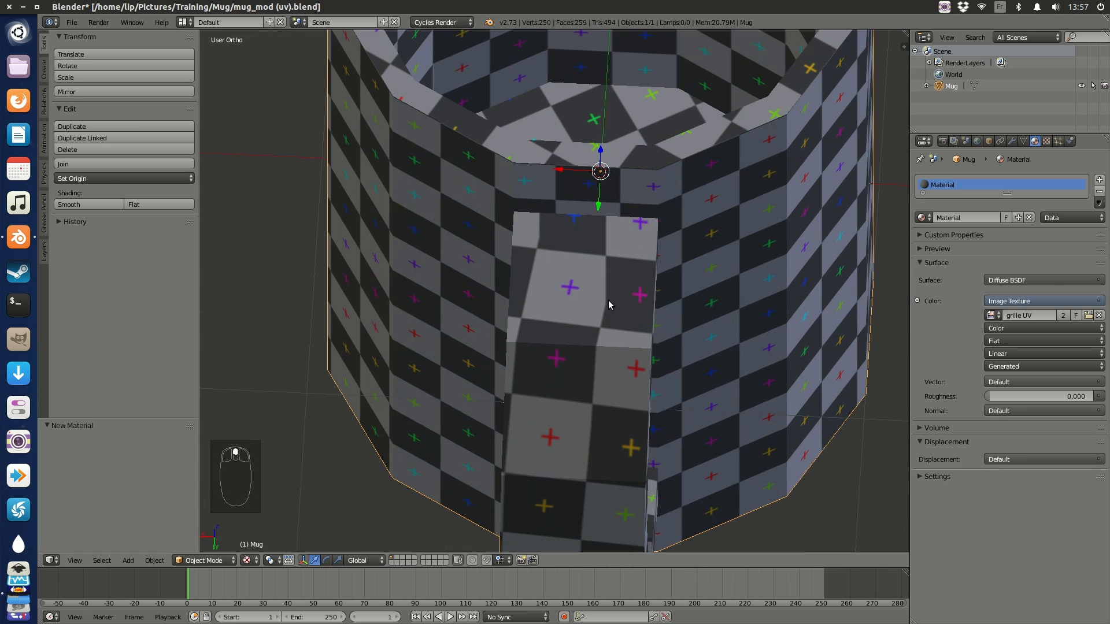
pyautogui.moveTo(597, 283); pyautogui.dragTo(686, 238, button='middle')
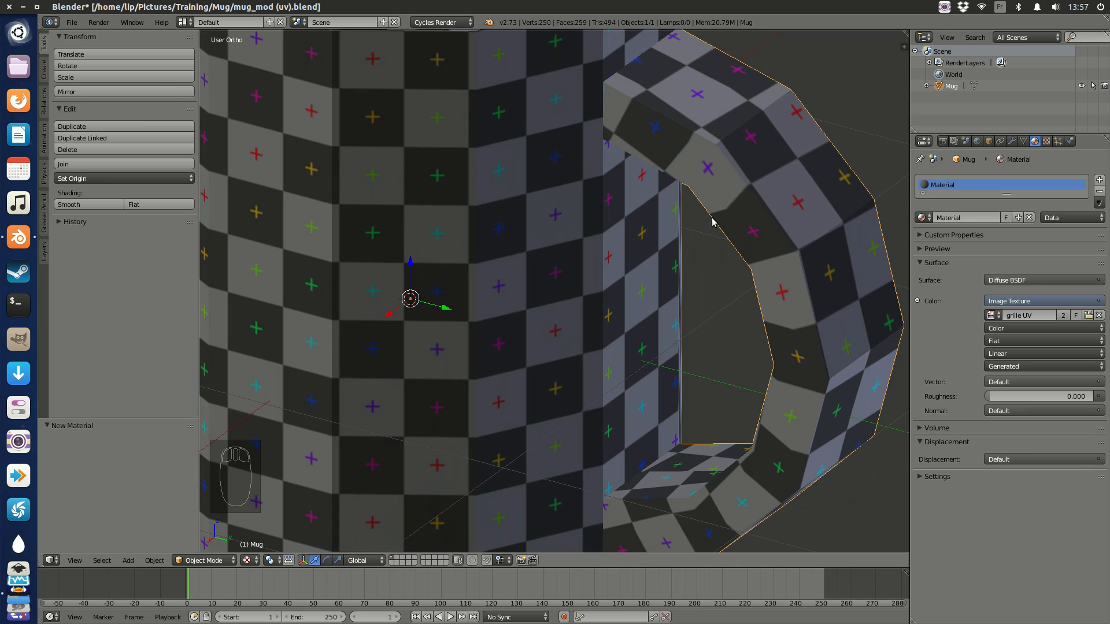
pyautogui.moveTo(771, 207); pyautogui.dragTo(582, 196, button='middle')
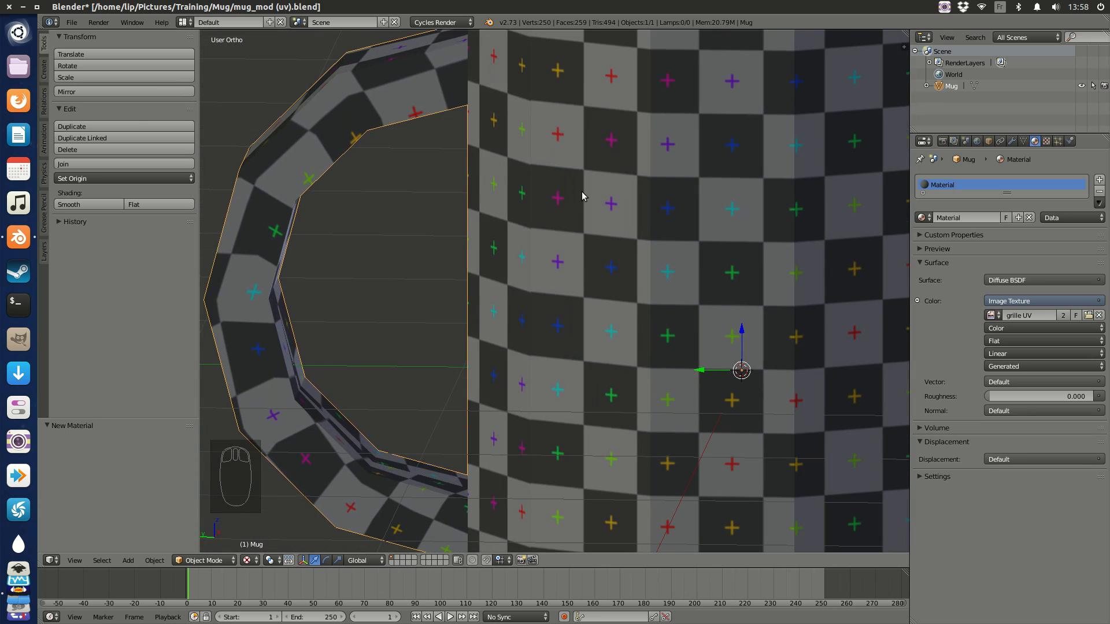
# Switch to the UV Editing screen layout and select the whole mug mesh in Edit Mode.
pyautogui.click(185, 22)
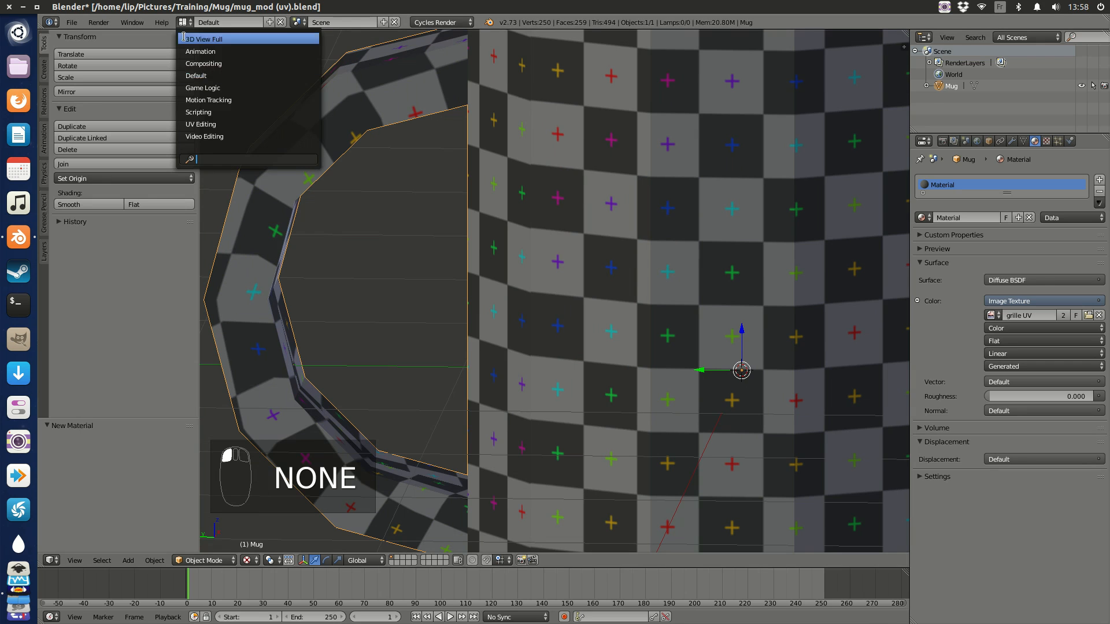
pyautogui.click(194, 113)
pyautogui.press('Tab')
pyautogui.press('a')
pyautogui.press('a')
pyautogui.press('a')
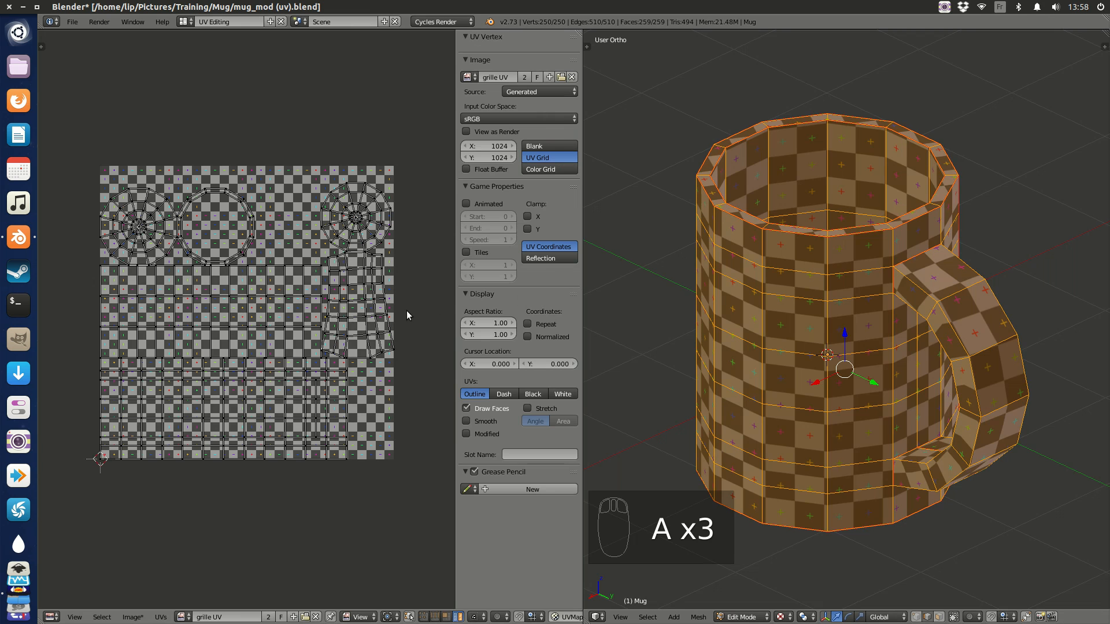
# Turn on the Stretch display for the UVs in Angle mode and inspect the handle island.
pyautogui.click(530, 408)
pyautogui.scroll(4, 367, 319)
pyautogui.moveTo(407, 285); pyautogui.dragTo(91, 305, button='middle')
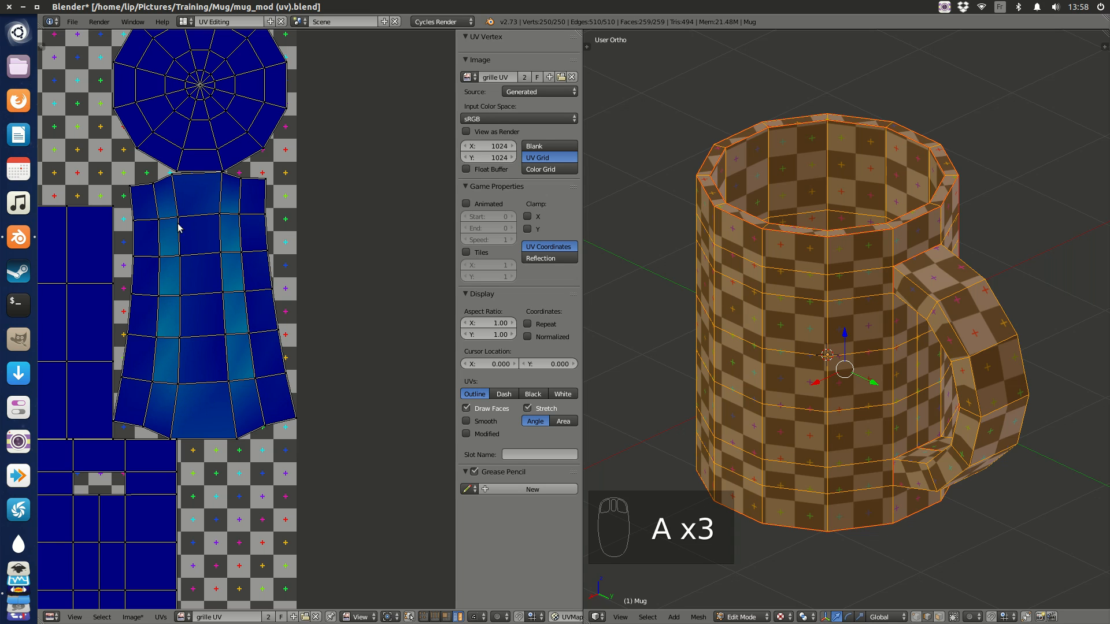
pyautogui.scroll(-3, 260, 270)
pyautogui.moveTo(276, 261); pyautogui.dragTo(355, 229, button='middle')
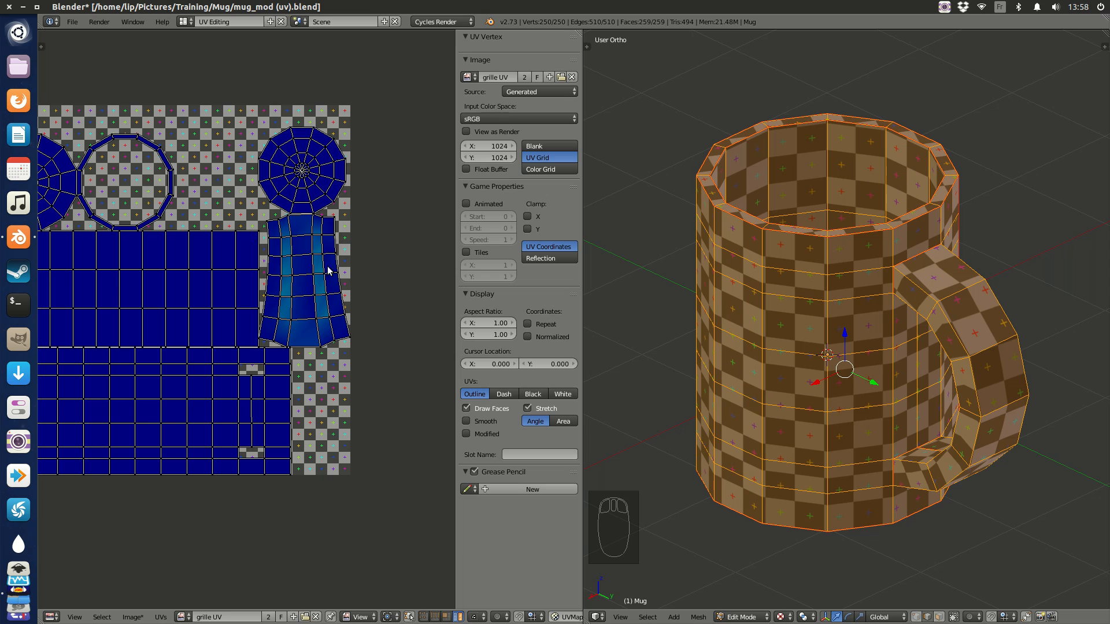
# Compare the stretch colours of the handle, body and disc UV islands with the matching parts of the mug.
pyautogui.moveTo(847, 255); pyautogui.dragTo(948, 276, button='middle')
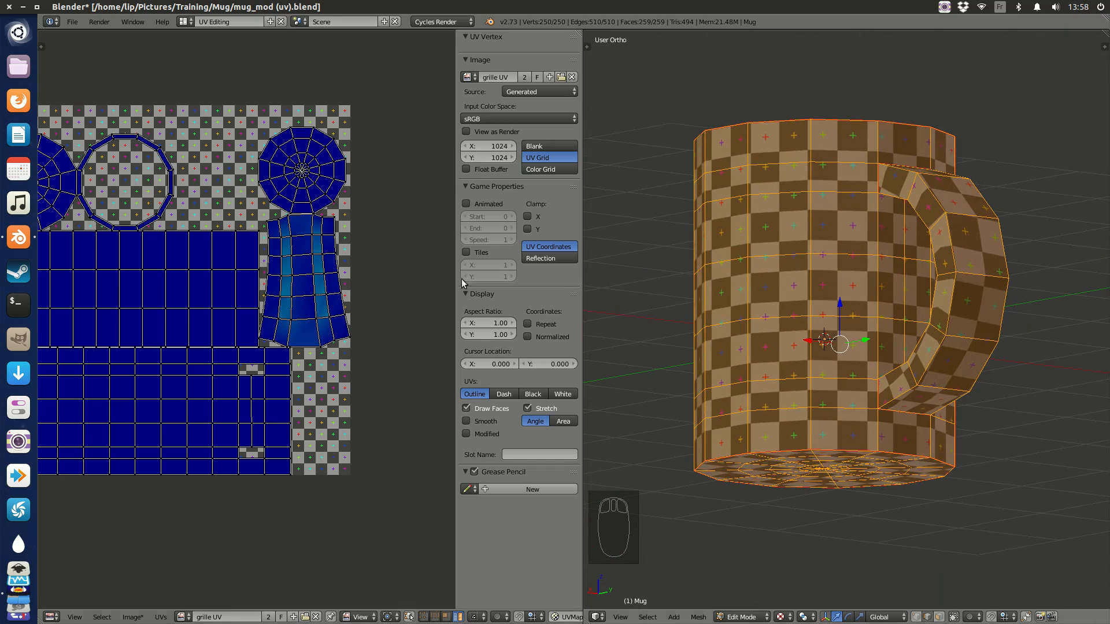
pyautogui.scroll(2, 257, 277)
pyautogui.scroll(-3, 257, 278)
pyautogui.moveTo(258, 277); pyautogui.dragTo(356, 230, button='middle')
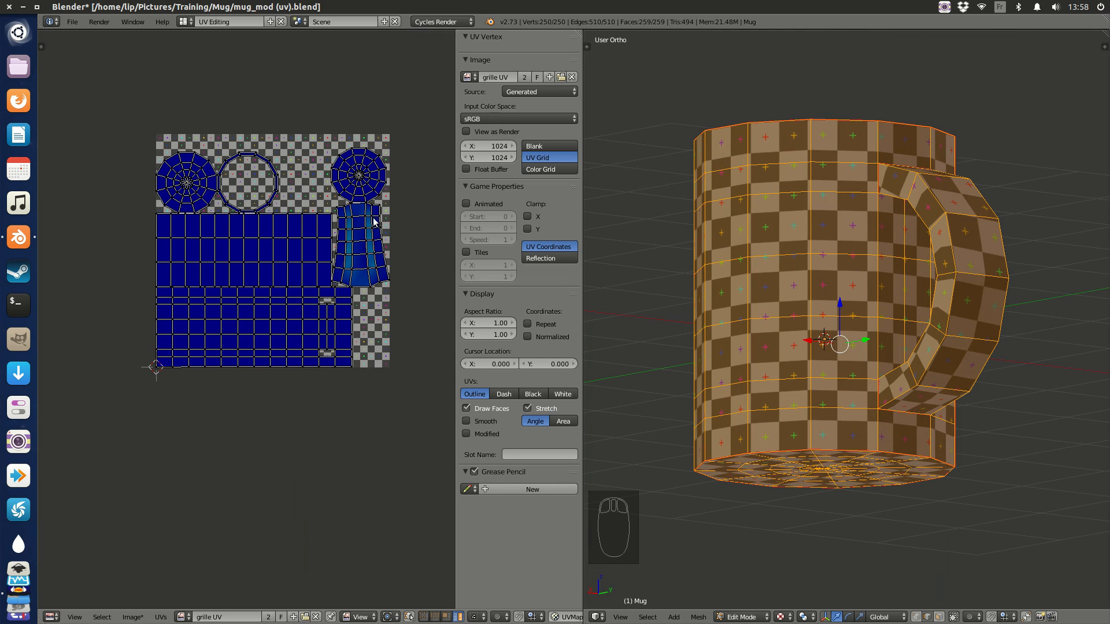
pyautogui.scroll(2, 829, 261)
pyautogui.scroll(-2, 829, 262)
pyautogui.moveTo(825, 230); pyautogui.dragTo(872, 330, button='middle')
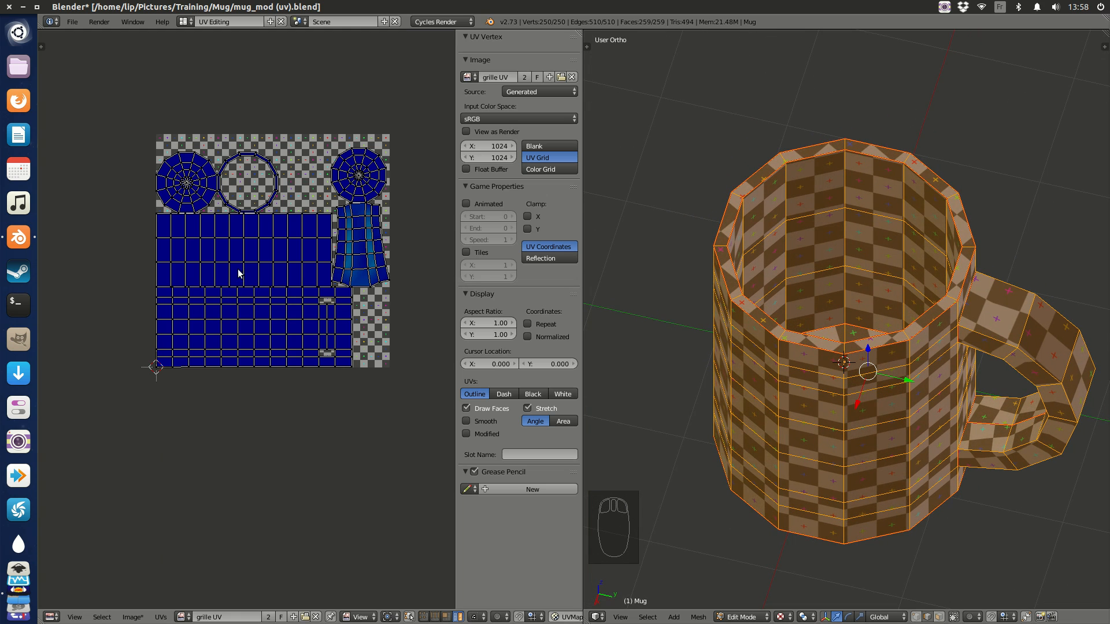
pyautogui.scroll(2, 241, 273)
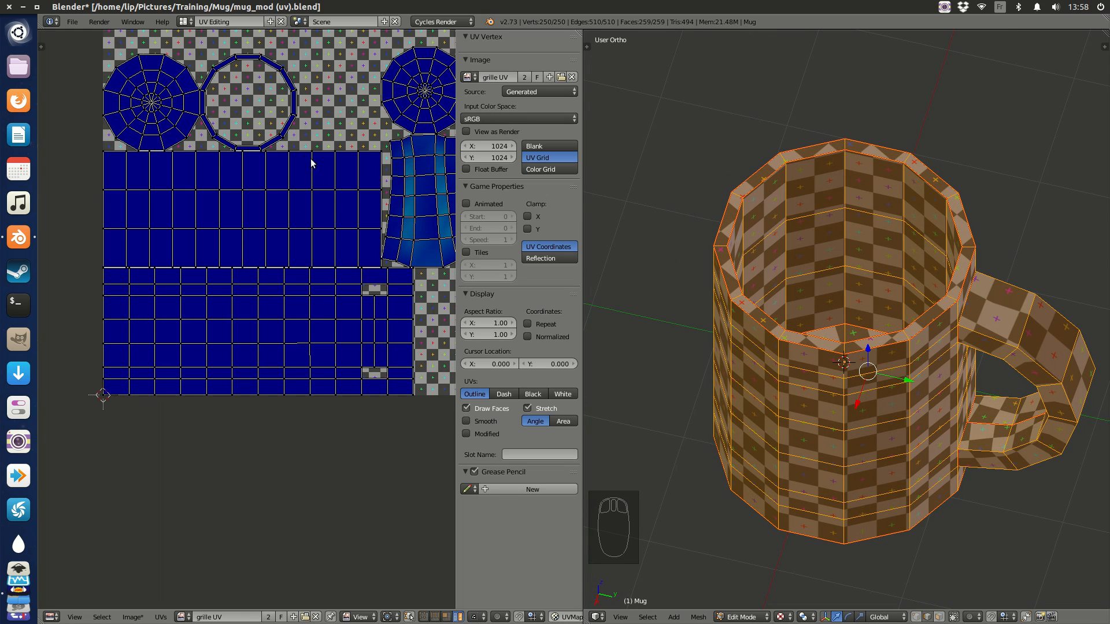
pyautogui.press('a')
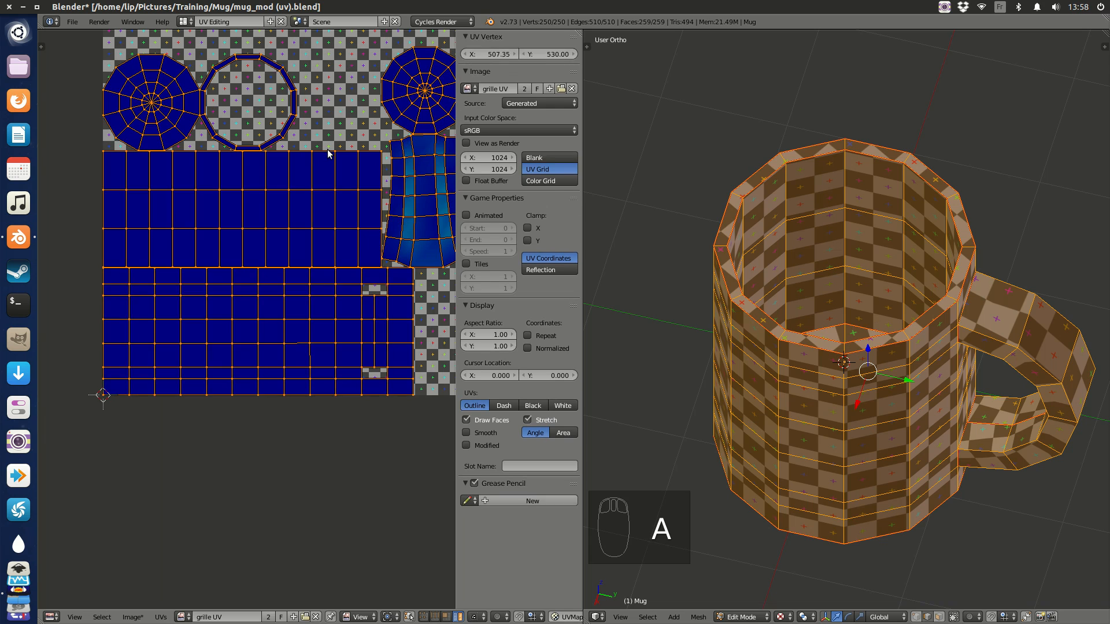
pyautogui.press('a')
# Return the mug to Object Mode.
pyautogui.press('Tab')
pyautogui.press('Tab')
pyautogui.press('Tab')
pyautogui.press('Tab')
pyautogui.press('Tab')
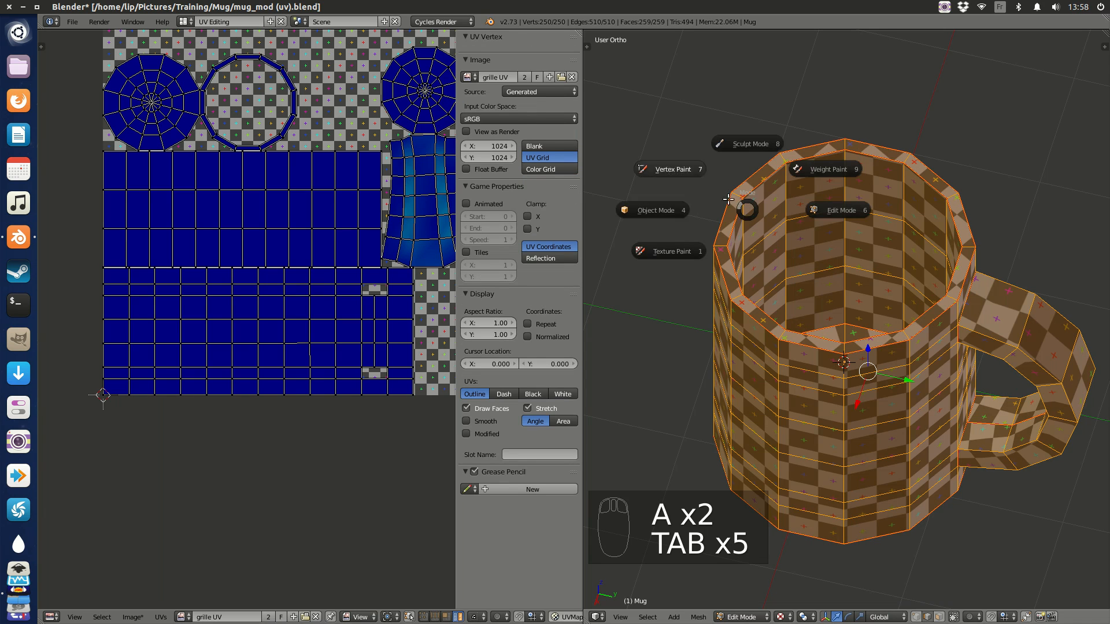
pyautogui.click(669, 210)
# Maximize the 3D view and show the whole textured mug with its handle in side profile.
pyautogui.scroll(-4, 764, 225)
pyautogui.moveTo(962, 309); pyautogui.dragTo(938, 282, button='middle')
pyautogui.scroll(3, 938, 283)
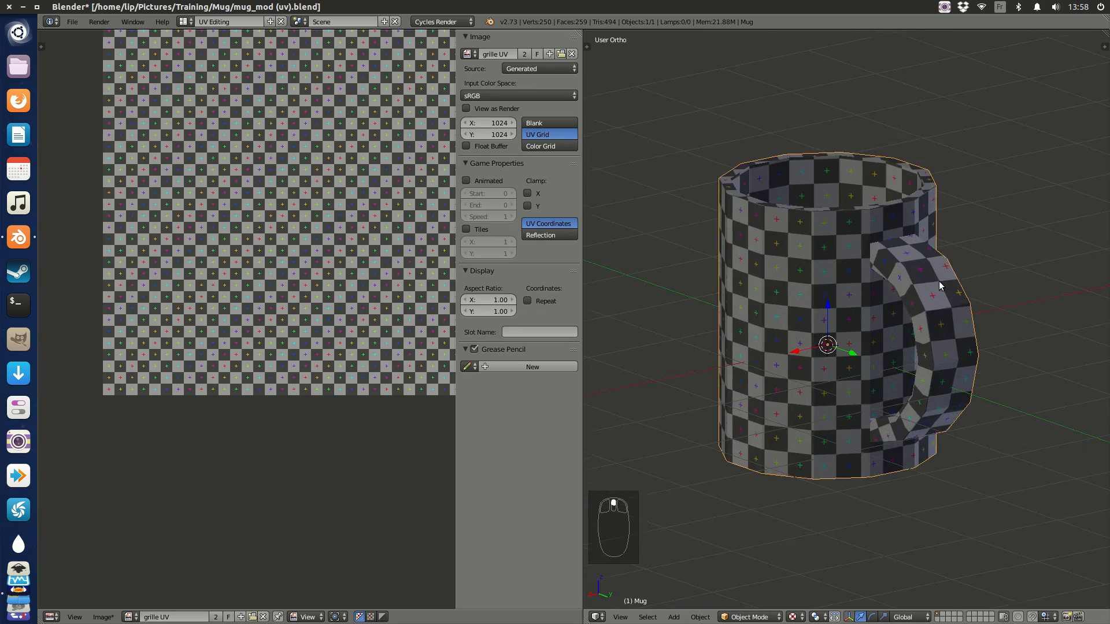
pyautogui.scroll(2, 938, 282)
pyautogui.hotkey('shift', 'space')
pyautogui.scroll(-4, 879, 272)
pyautogui.moveTo(623, 273); pyautogui.dragTo(690, 253, button='middle')
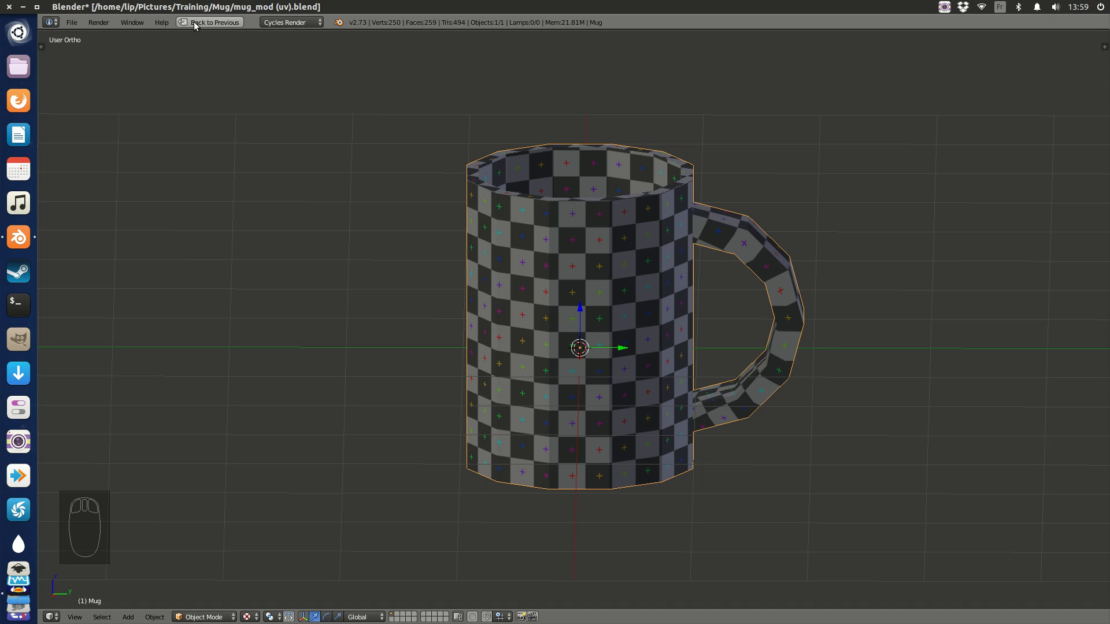
pyautogui.click(944, 6)
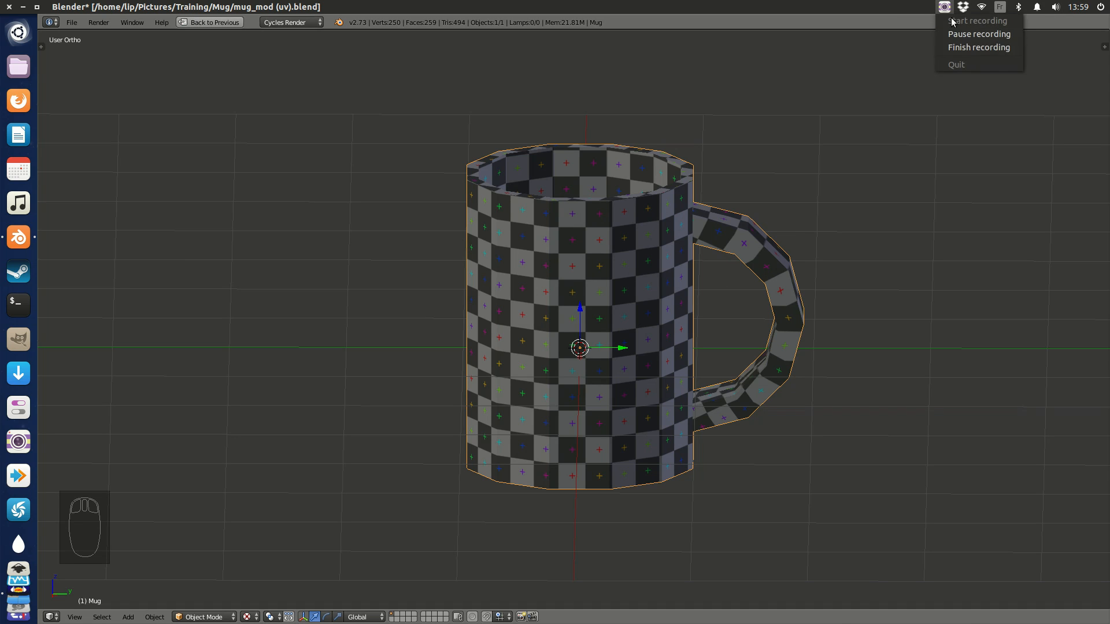
pyautogui.click(959, 48)
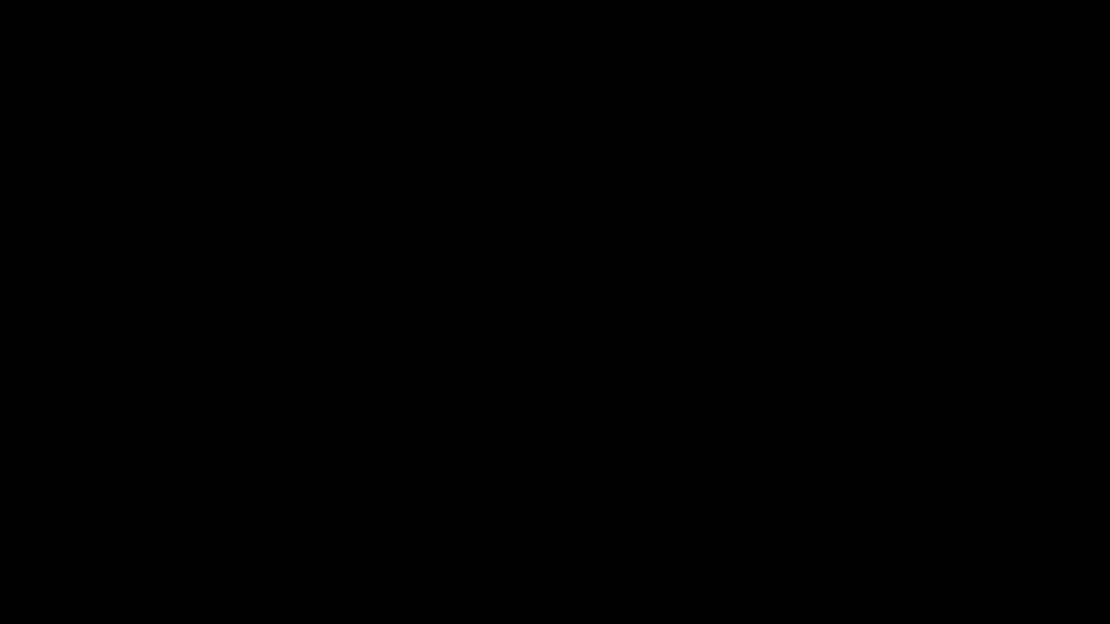